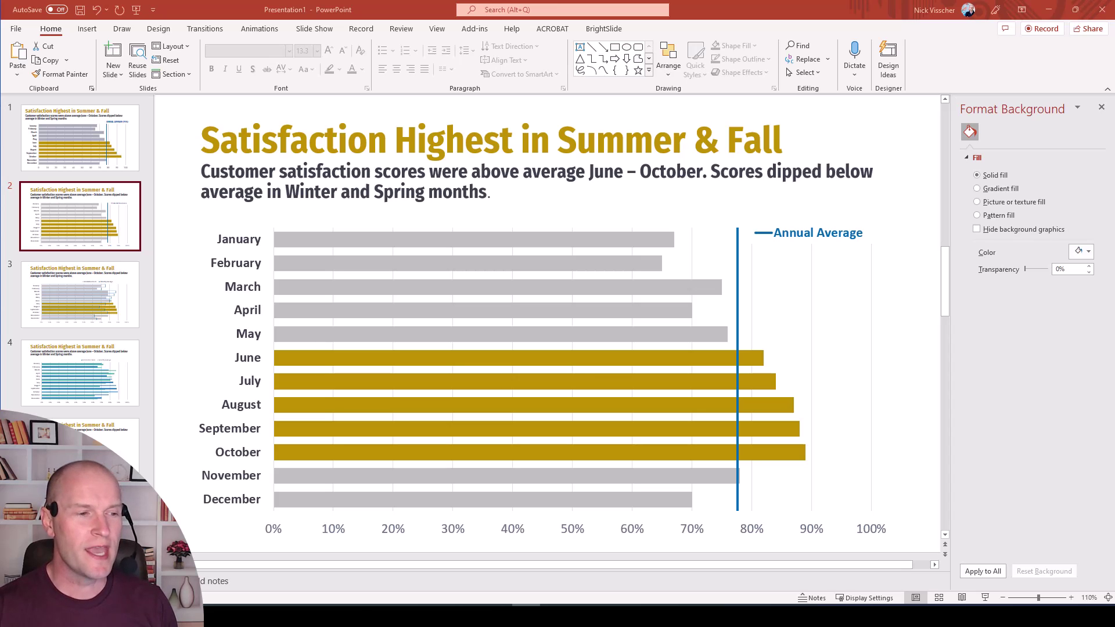
# Review the target-marker example on slide 3 and the Bar Chart Target Markers article in the browser, and open slide 4
pyautogui.click(52, 302)
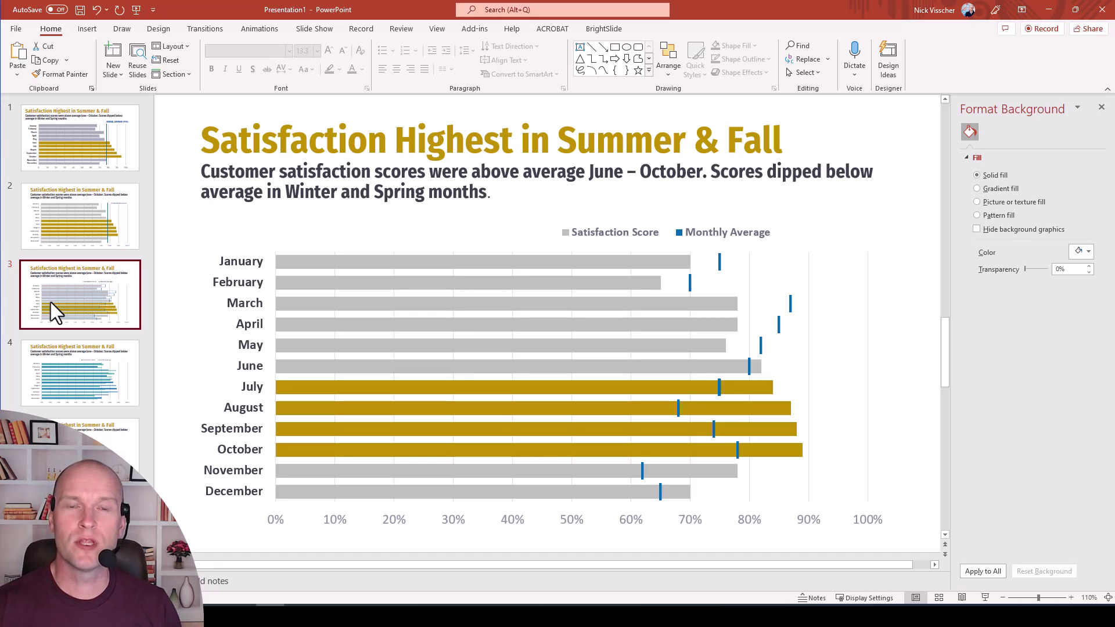
pyautogui.hotkey('alt', 'Tab')
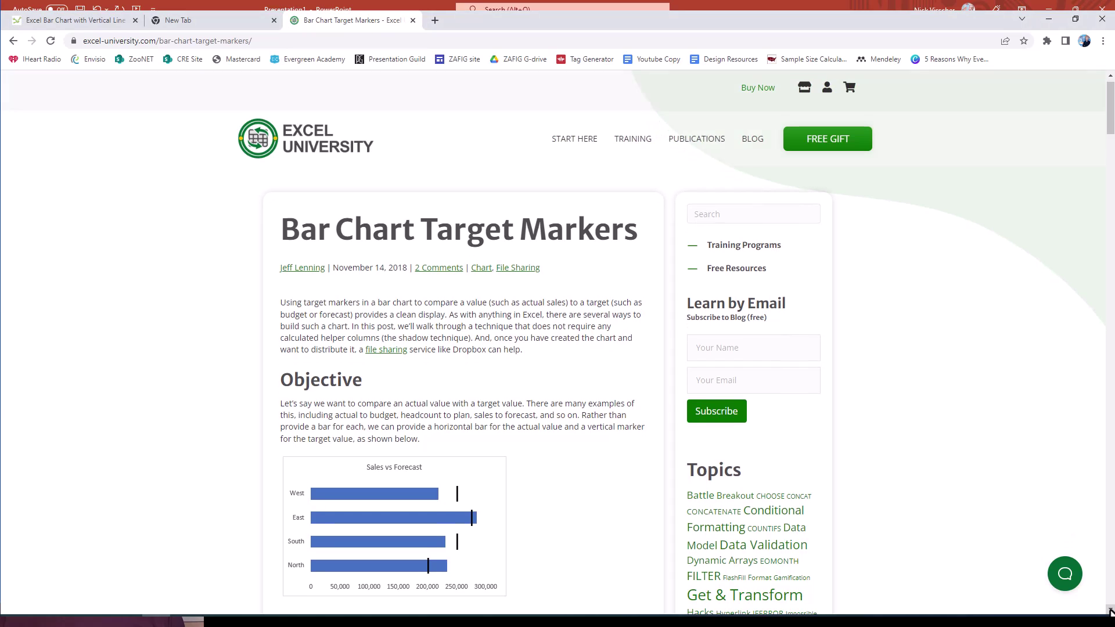
pyautogui.scroll(-10, 1108, 610)
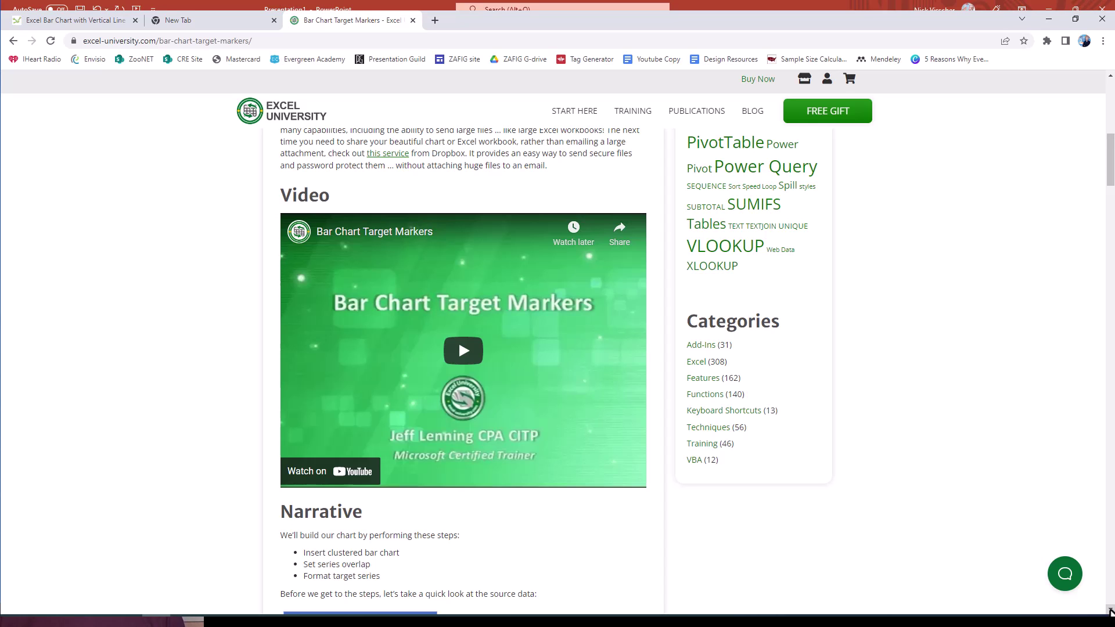
pyautogui.hotkey('alt', 'Tab')
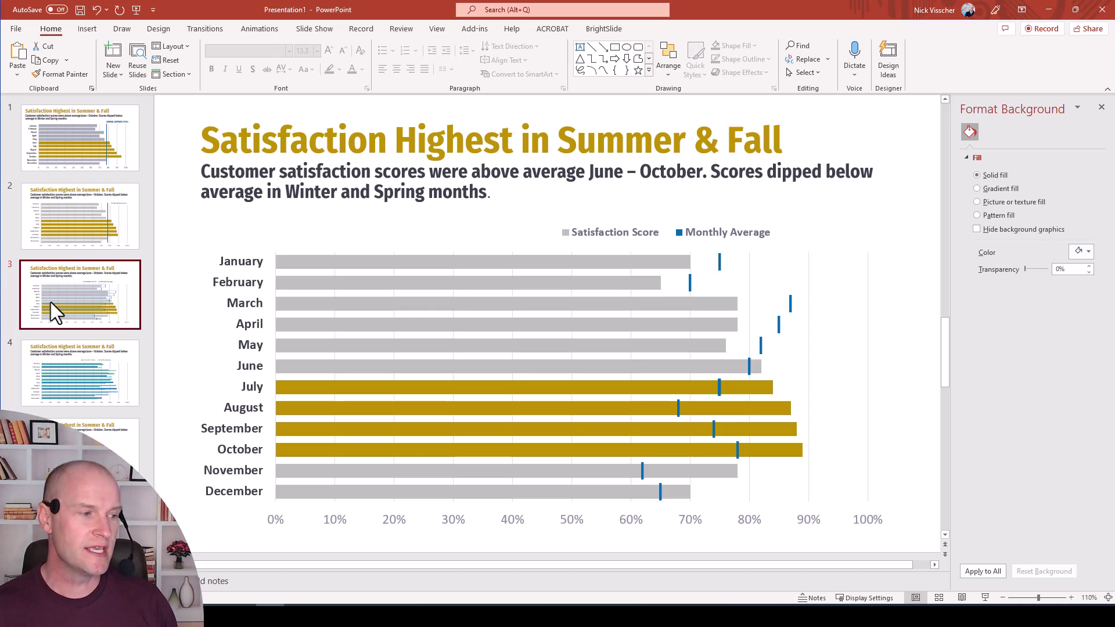
pyautogui.click(48, 364)
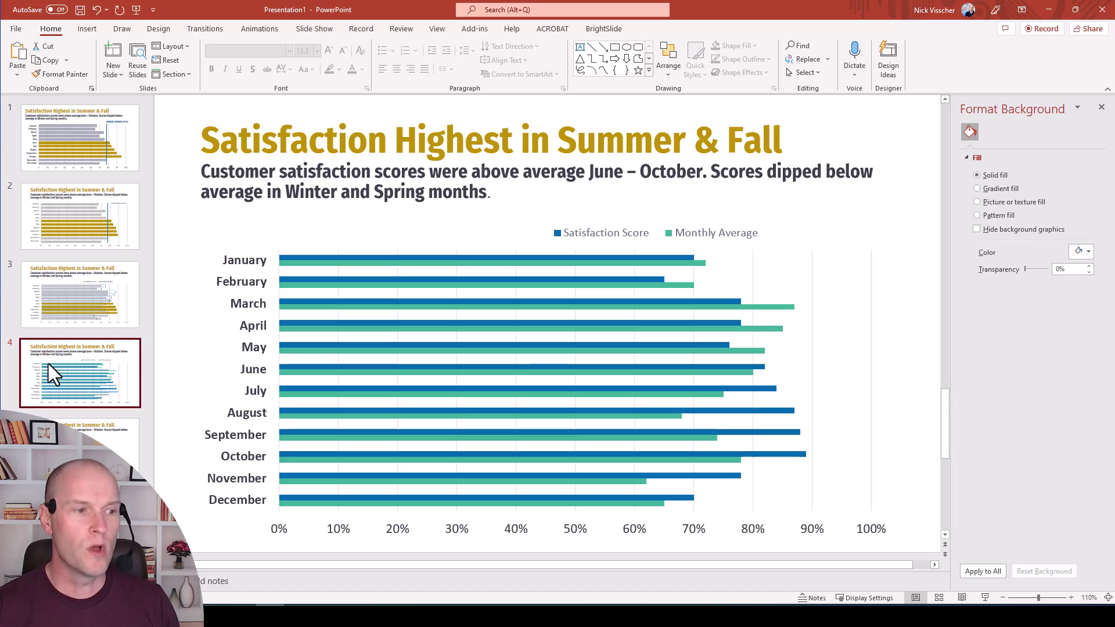
# Try a linear trendline on the Monthly Average series of the bar chart and delete it
pyautogui.click(294, 257)
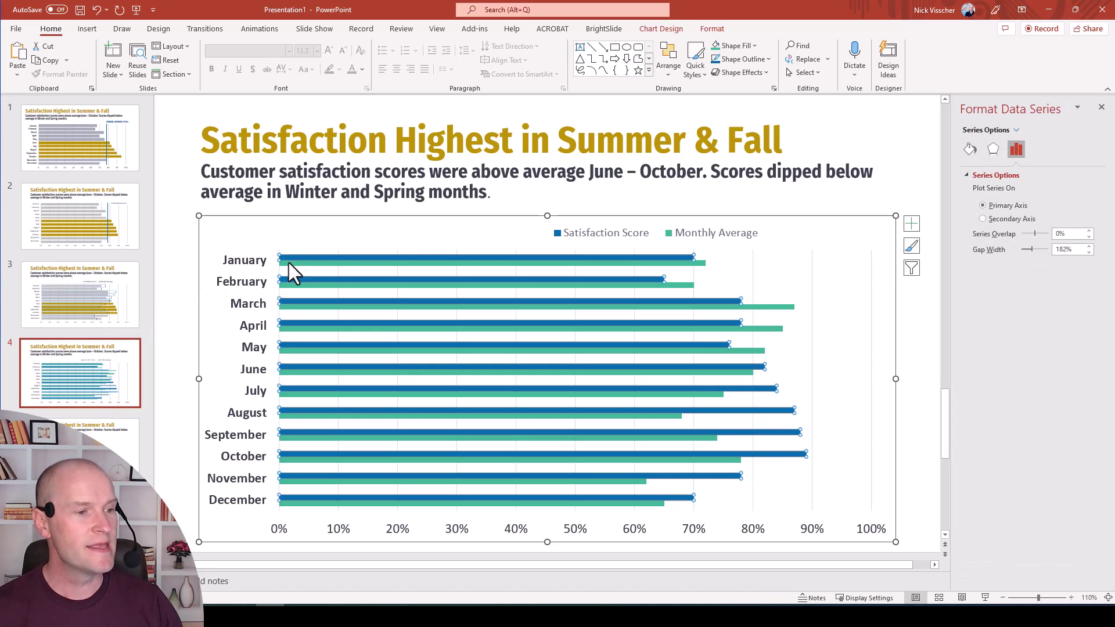
pyautogui.click(288, 262)
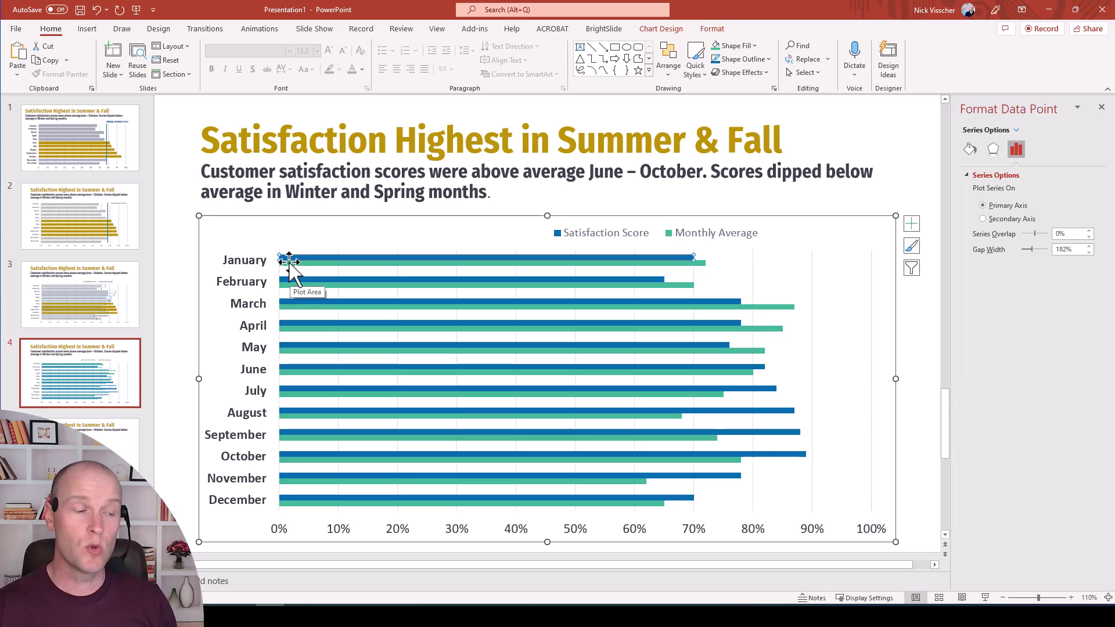
pyautogui.click(293, 264)
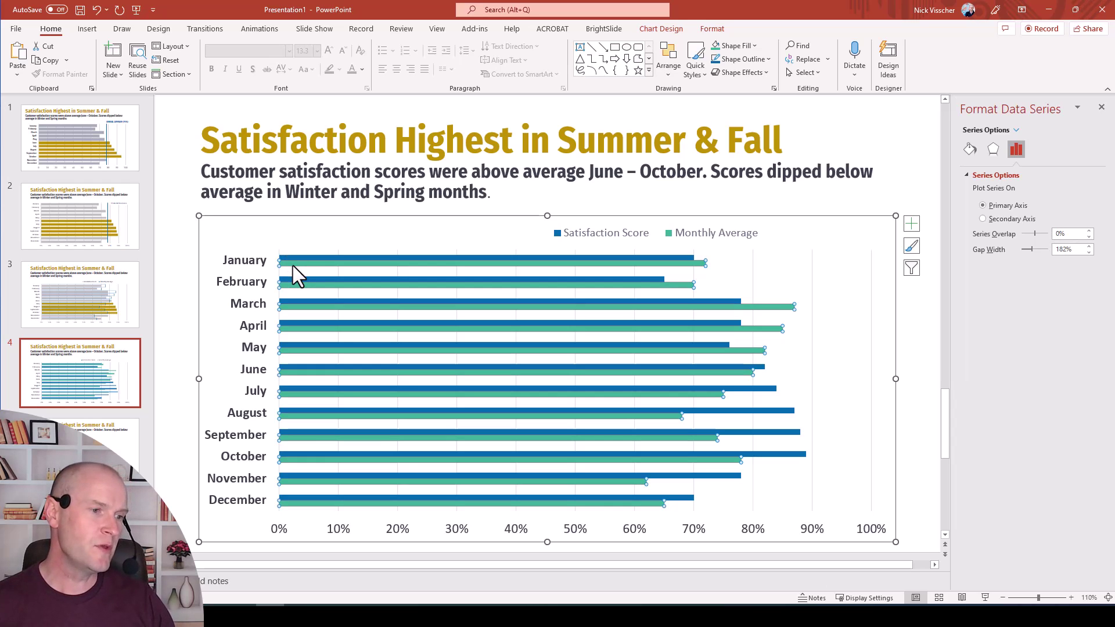
pyautogui.rightClick(321, 265)
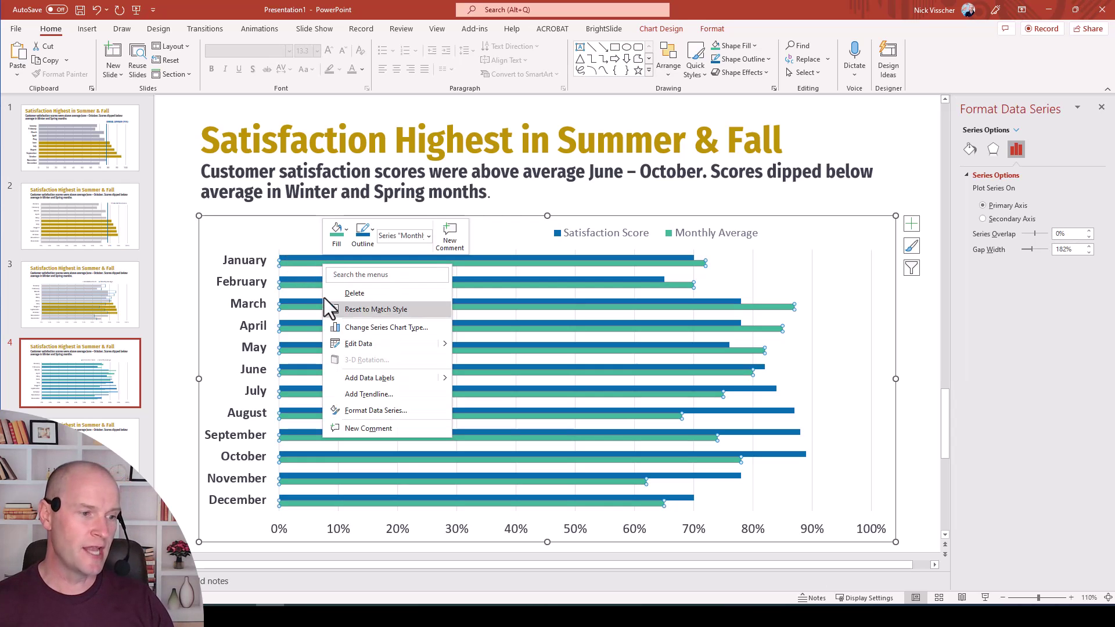
pyautogui.click(330, 393)
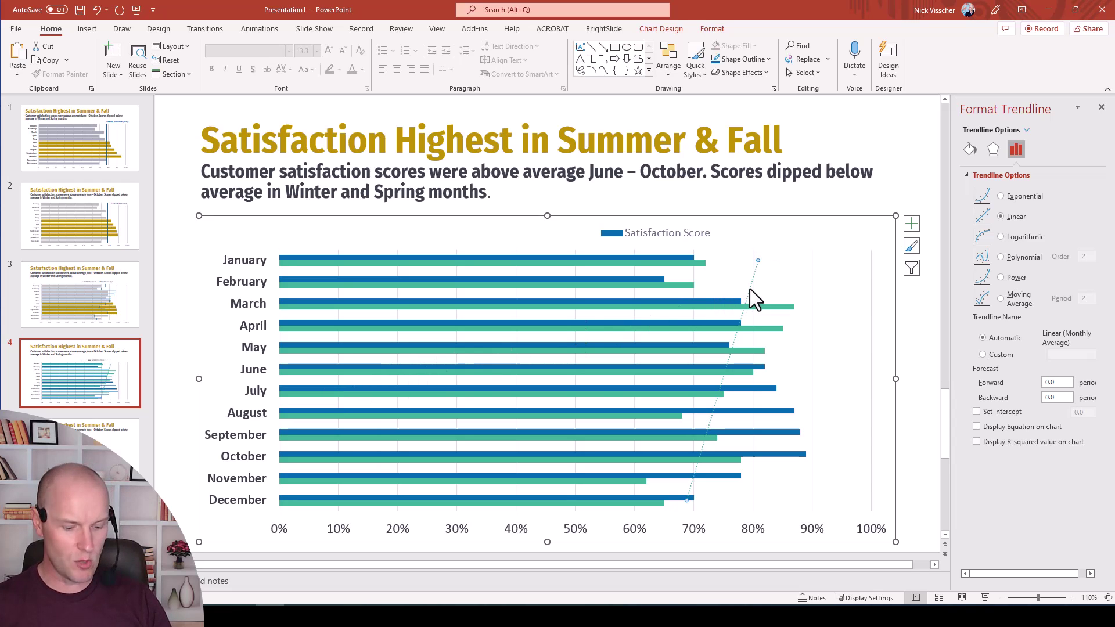
pyautogui.press('Delete')
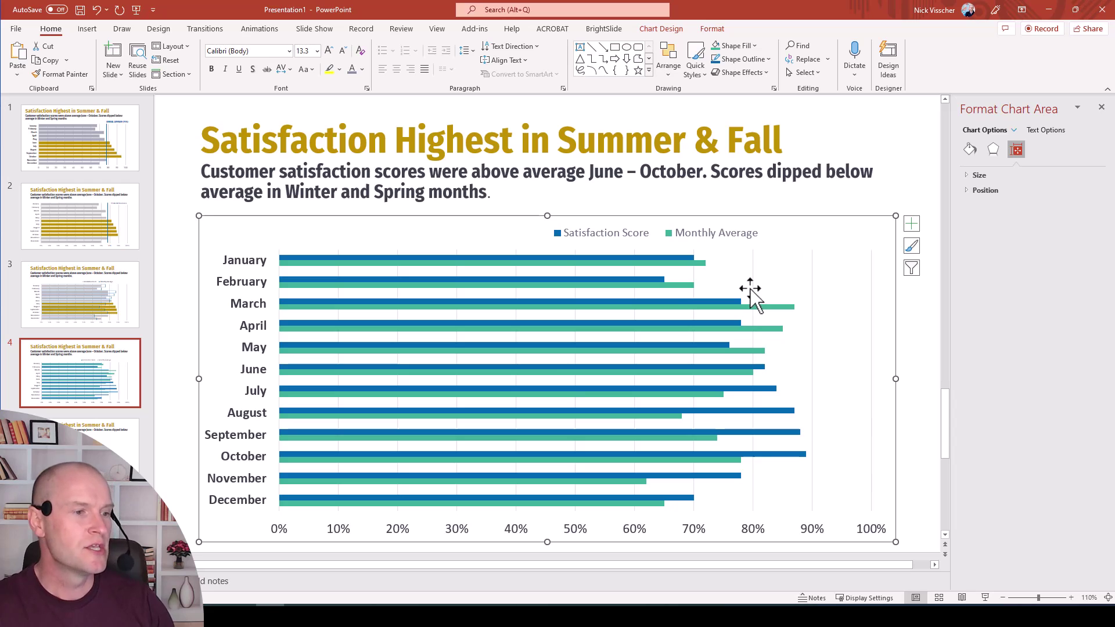
# Set the series overlap of the Satisfaction Score bars to 100%
pyautogui.click(610, 262)
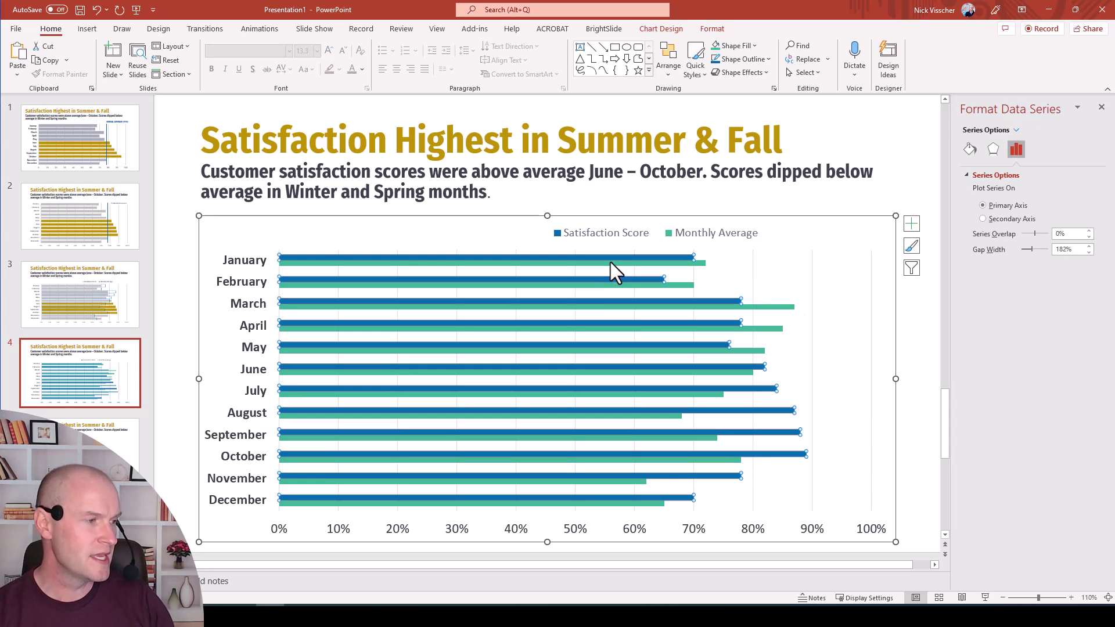
pyautogui.moveTo(611, 262)
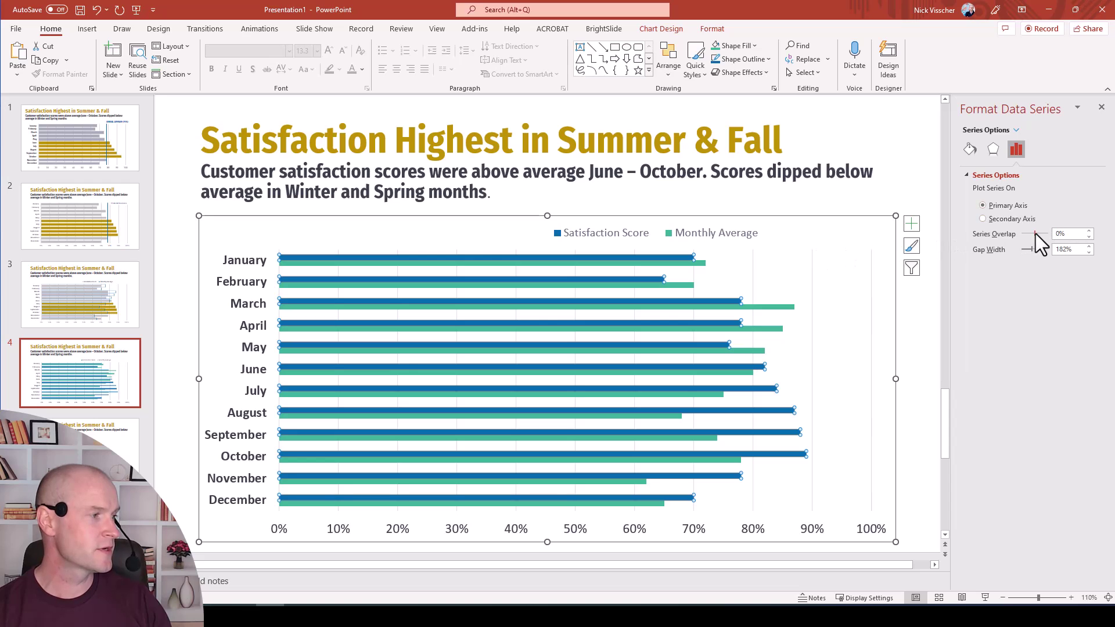
pyautogui.moveTo(1052, 235); pyautogui.dragTo(1052, 236)
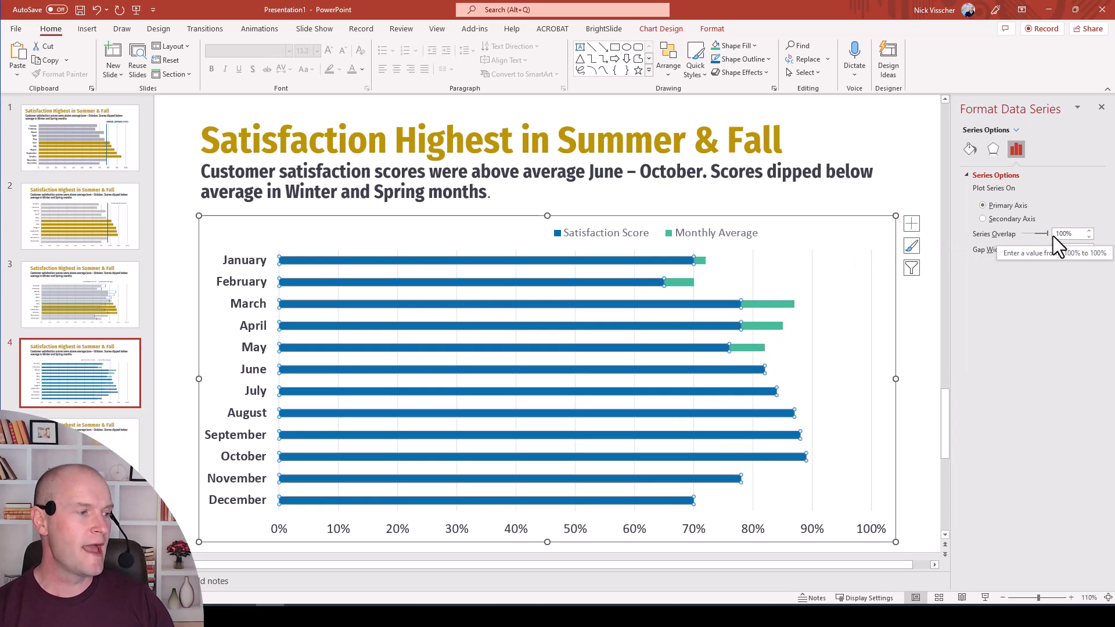
# Plot the Monthly Average series on the secondary axis and give its bars no fill
pyautogui.moveTo(791, 304)
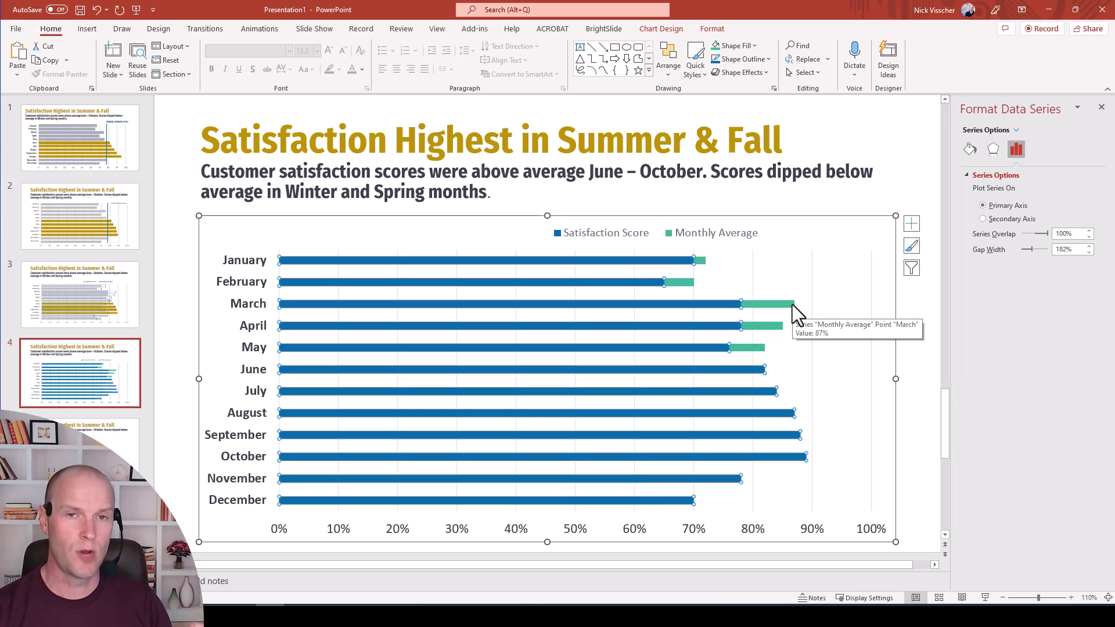
pyautogui.click(791, 304)
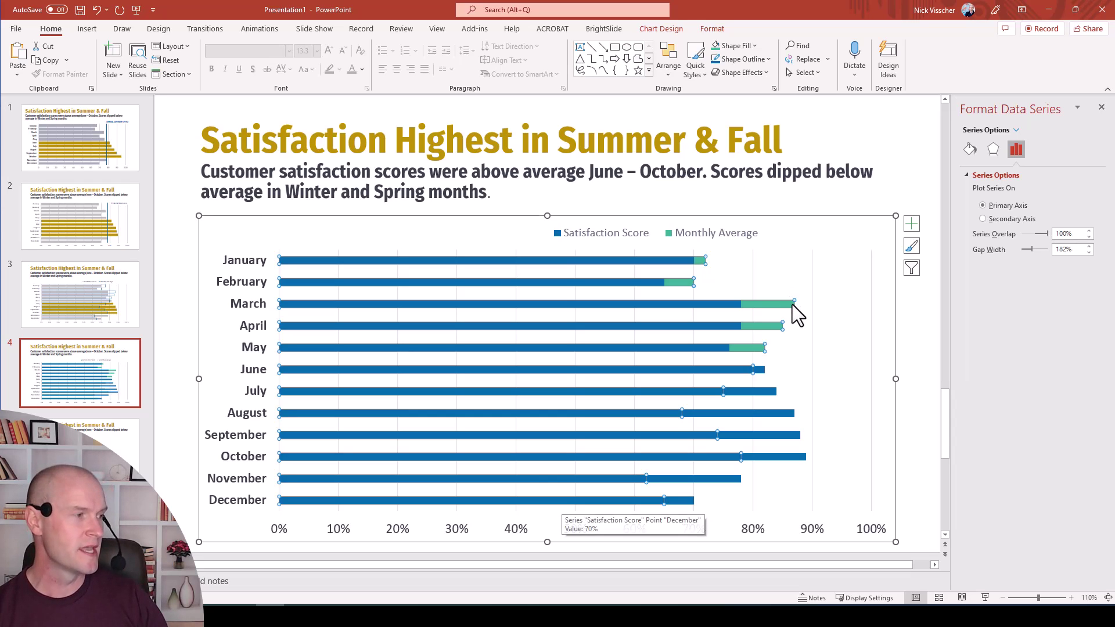
pyautogui.click(1025, 220)
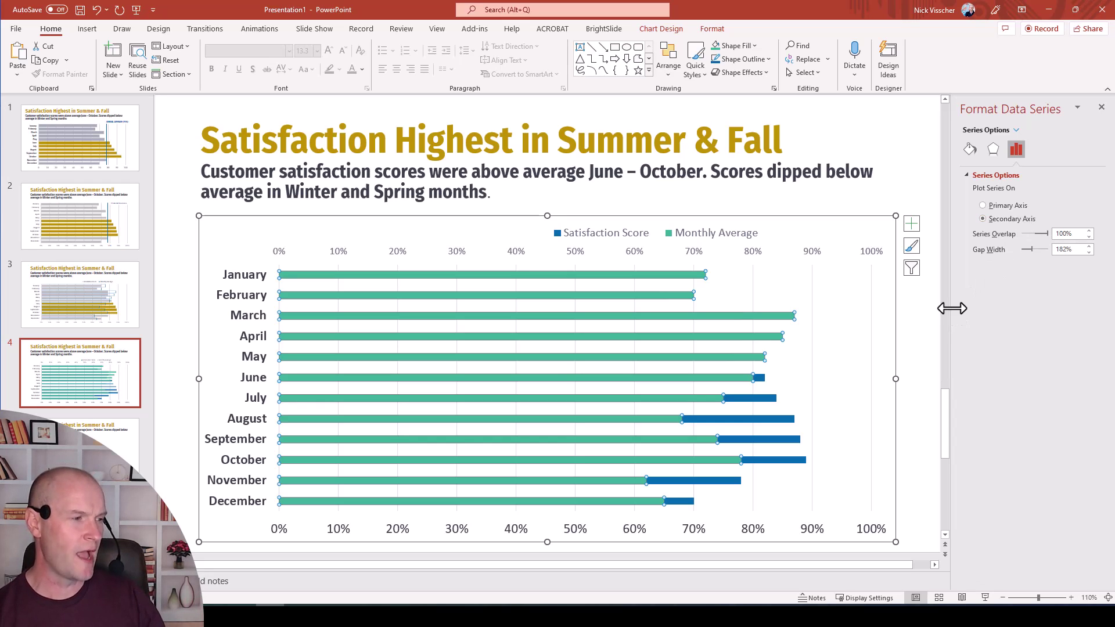
pyautogui.click(970, 150)
pyautogui.click(977, 192)
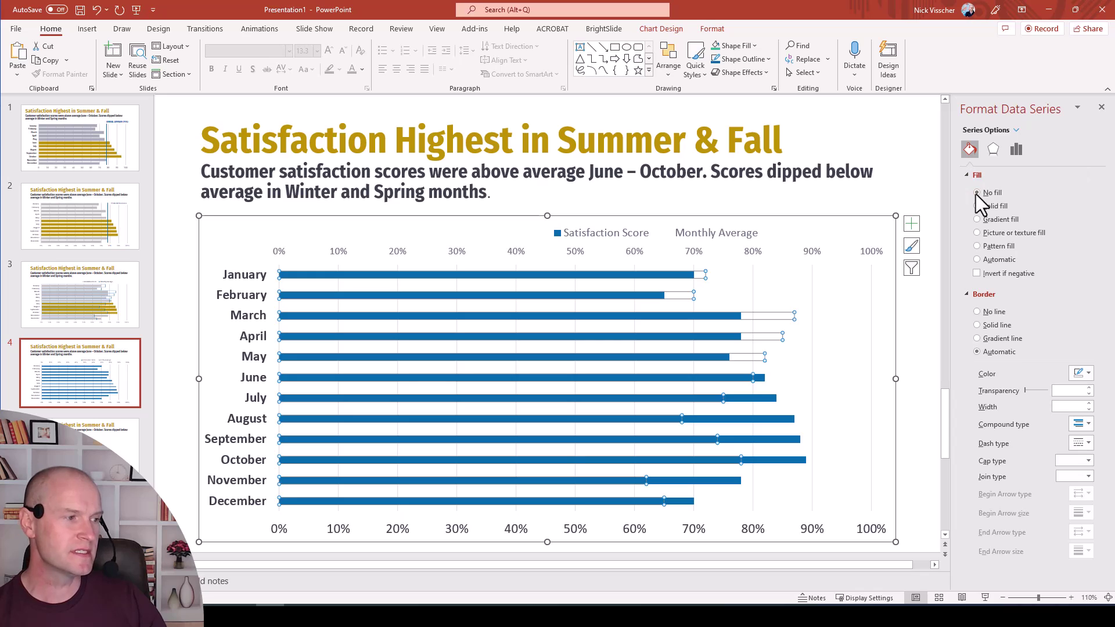
# Give the Monthly Average bars a preset shadow with 0% transparency, 0 pt blur and a 0° angle
pyautogui.click(994, 151)
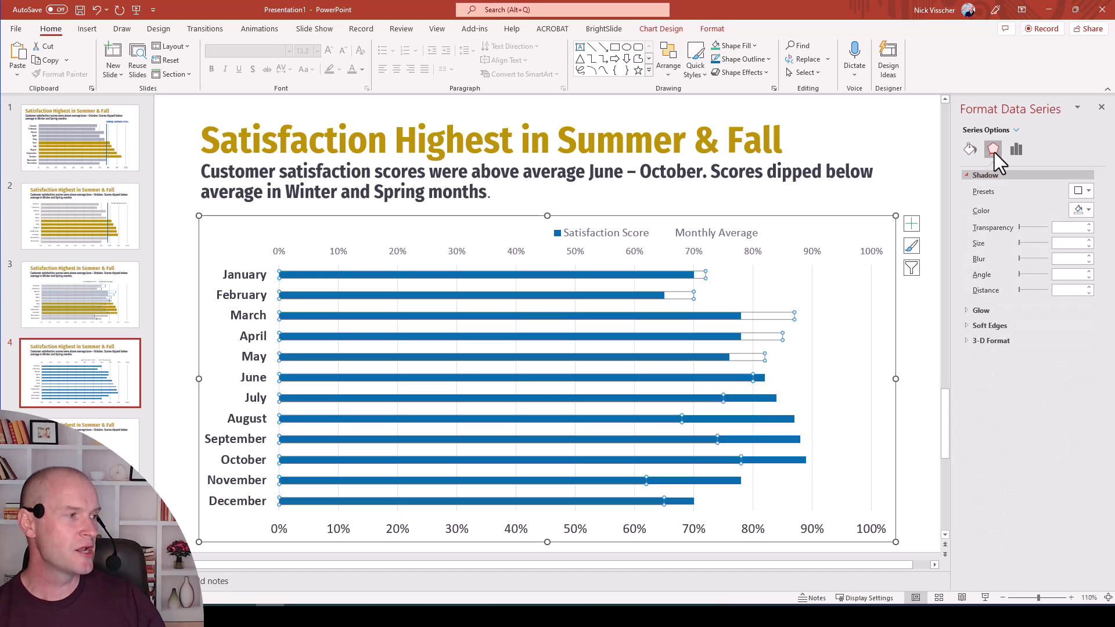
pyautogui.click(967, 175)
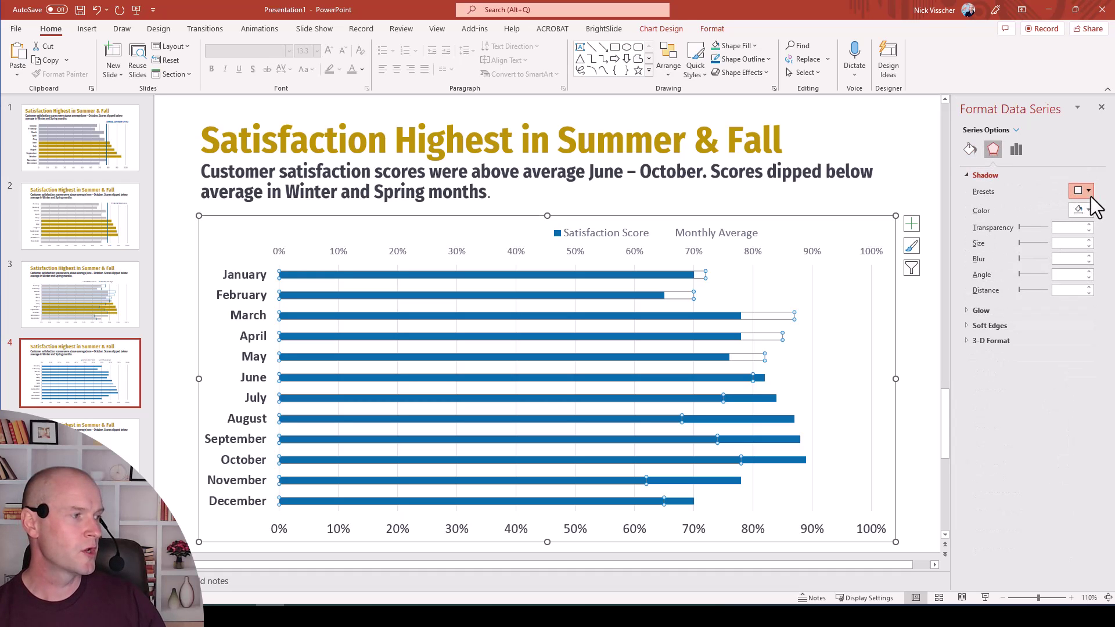
pyautogui.click(1087, 192)
pyautogui.click(1034, 288)
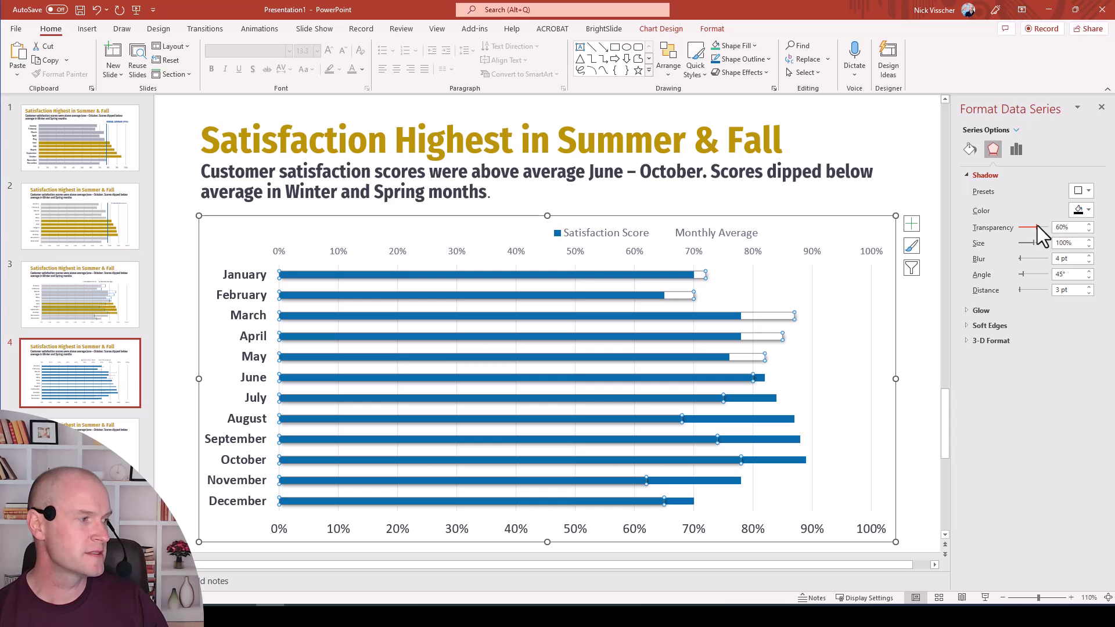
pyautogui.moveTo(1037, 227); pyautogui.dragTo(1011, 229)
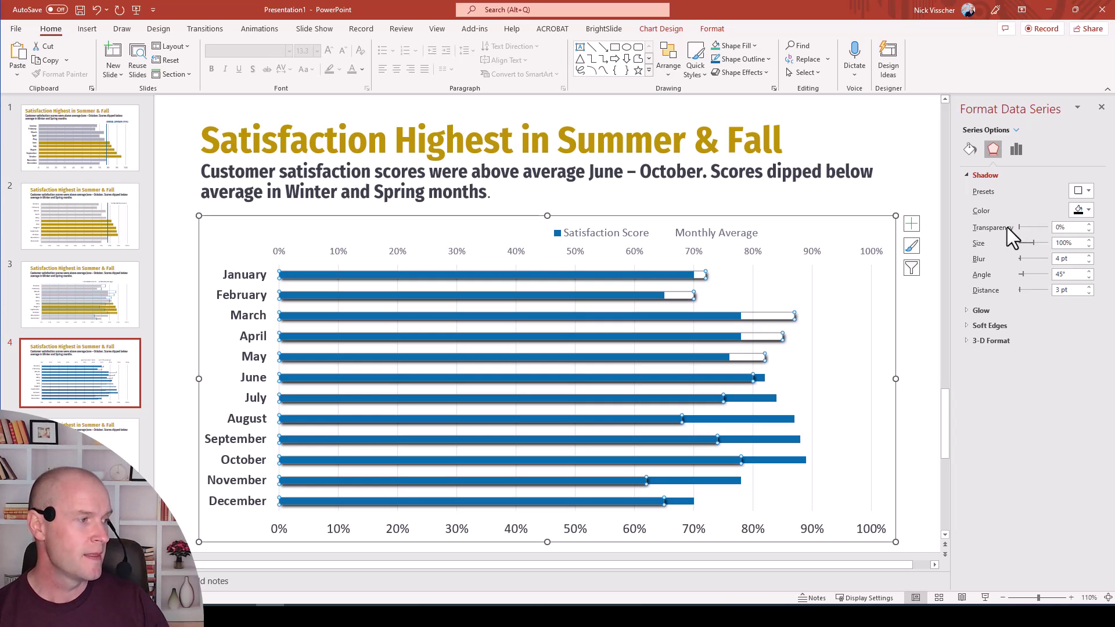
pyautogui.moveTo(1020, 259); pyautogui.dragTo(1014, 279)
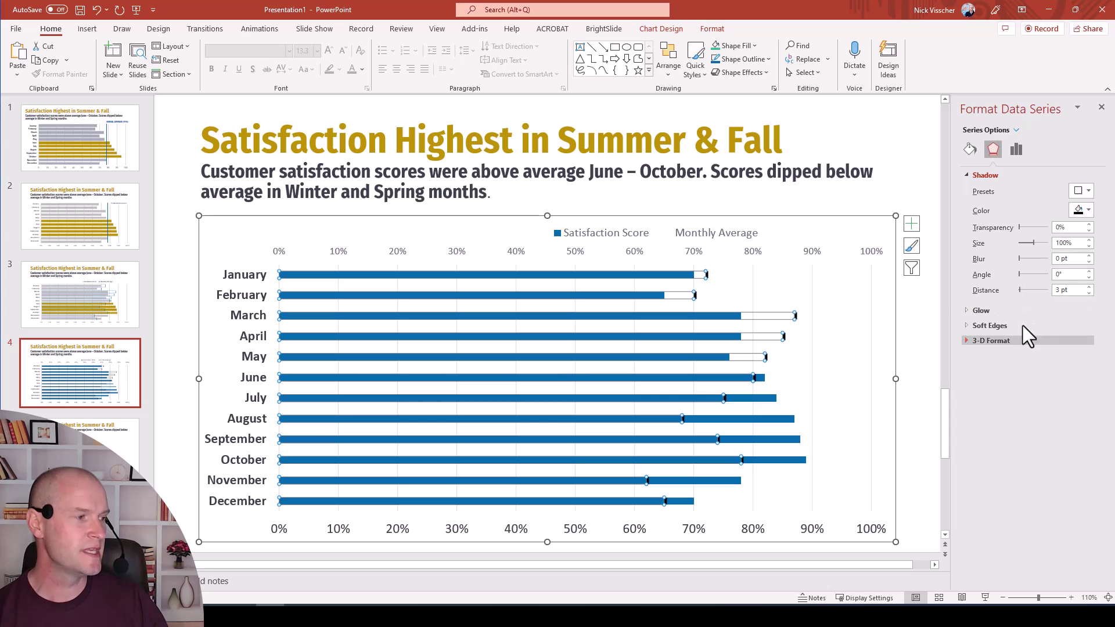
pyautogui.click(920, 355)
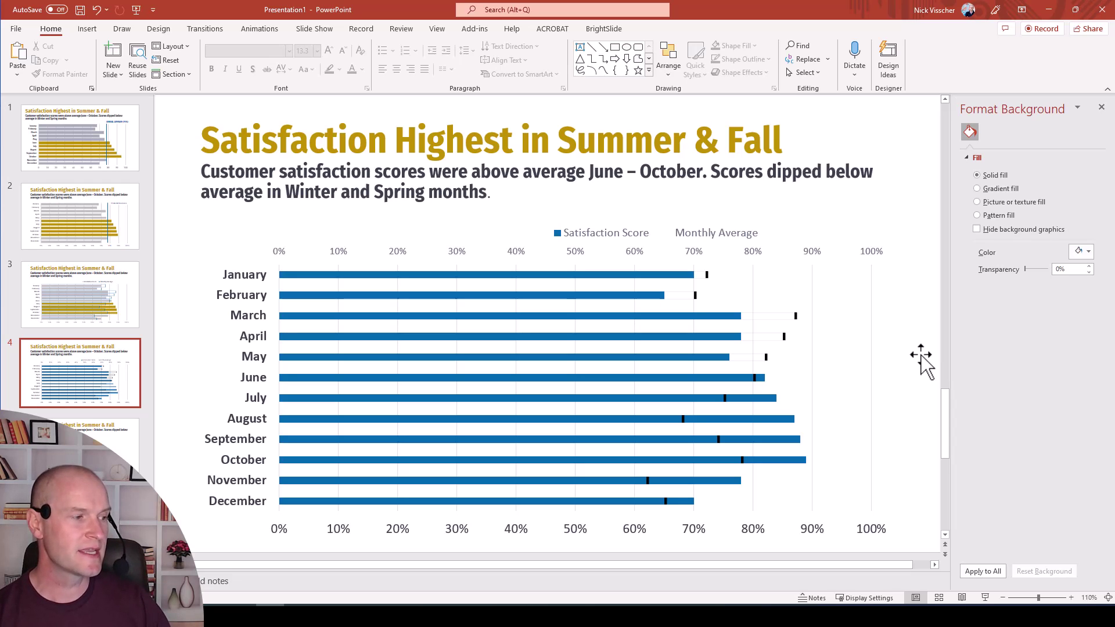
# Set the gap width of the Monthly Average series to 30% and preview the slide in full-screen show
pyautogui.click(794, 315)
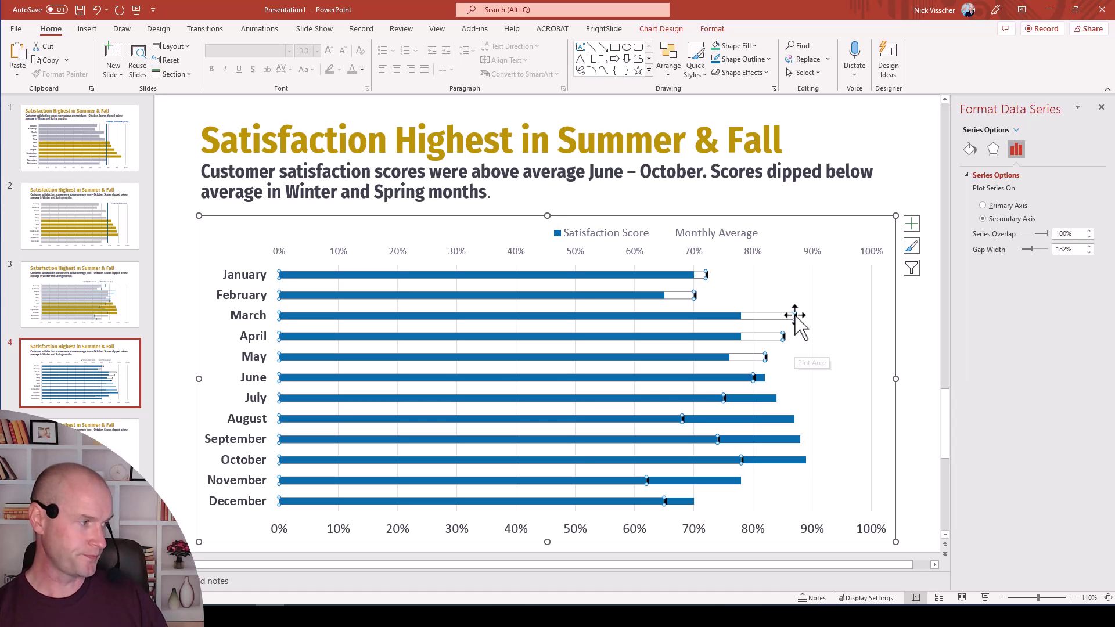
pyautogui.doubleClick(1074, 250)
pyautogui.write('30')
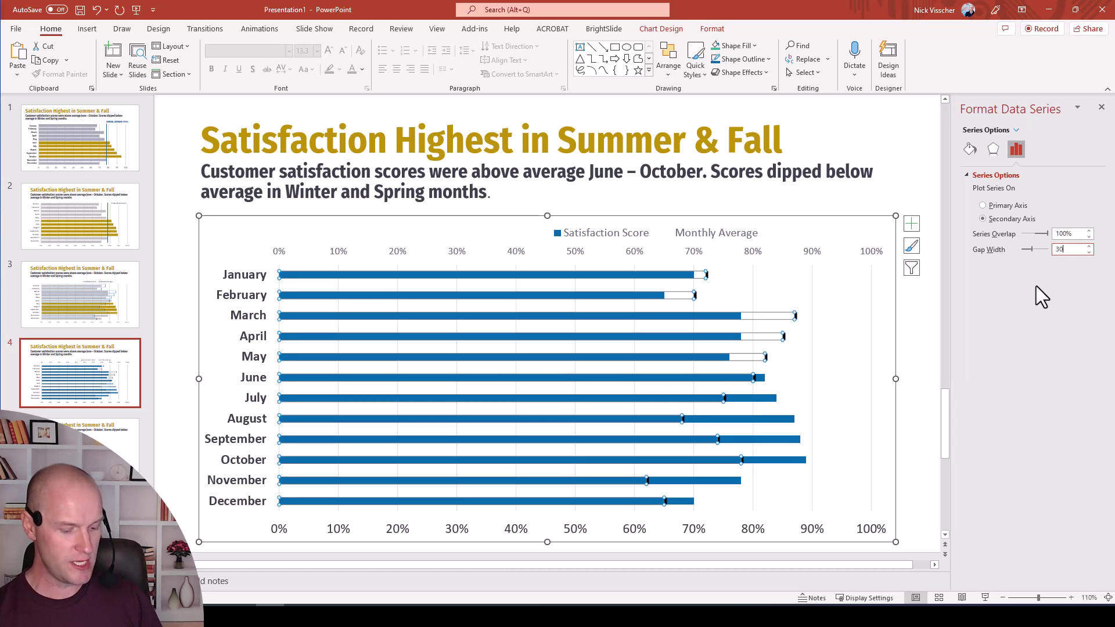
pyautogui.press('Return')
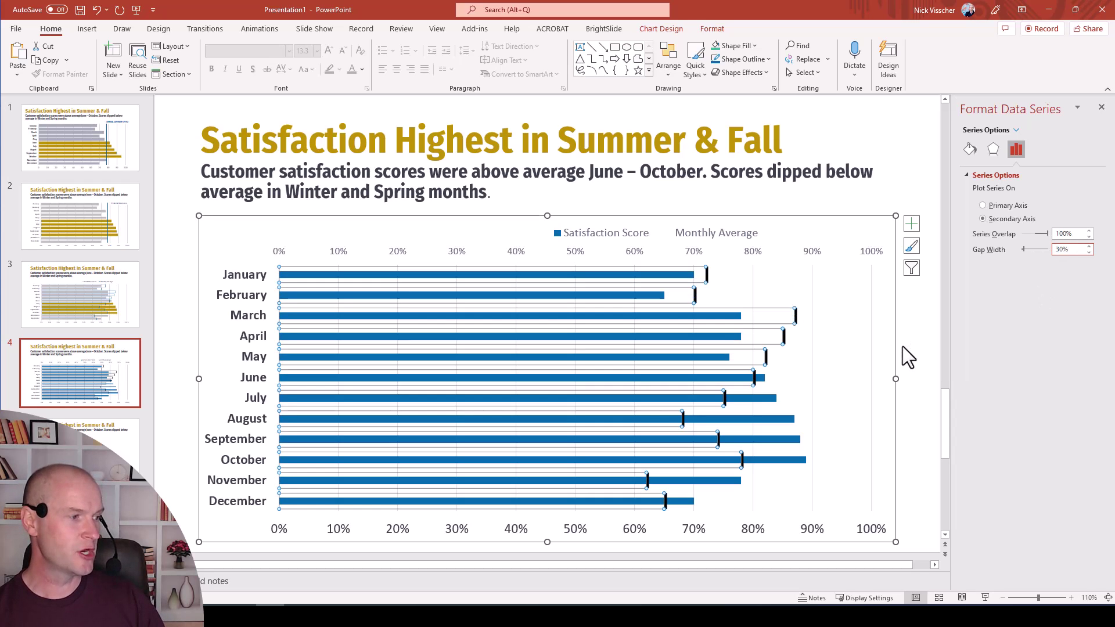
pyautogui.click(902, 346)
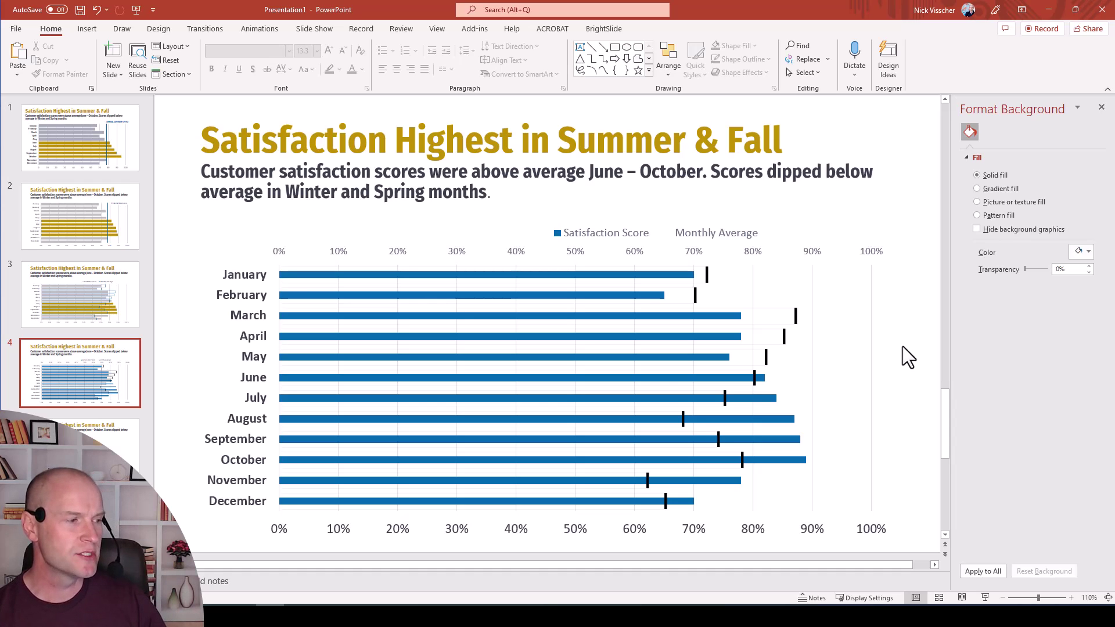
pyautogui.click(985, 598)
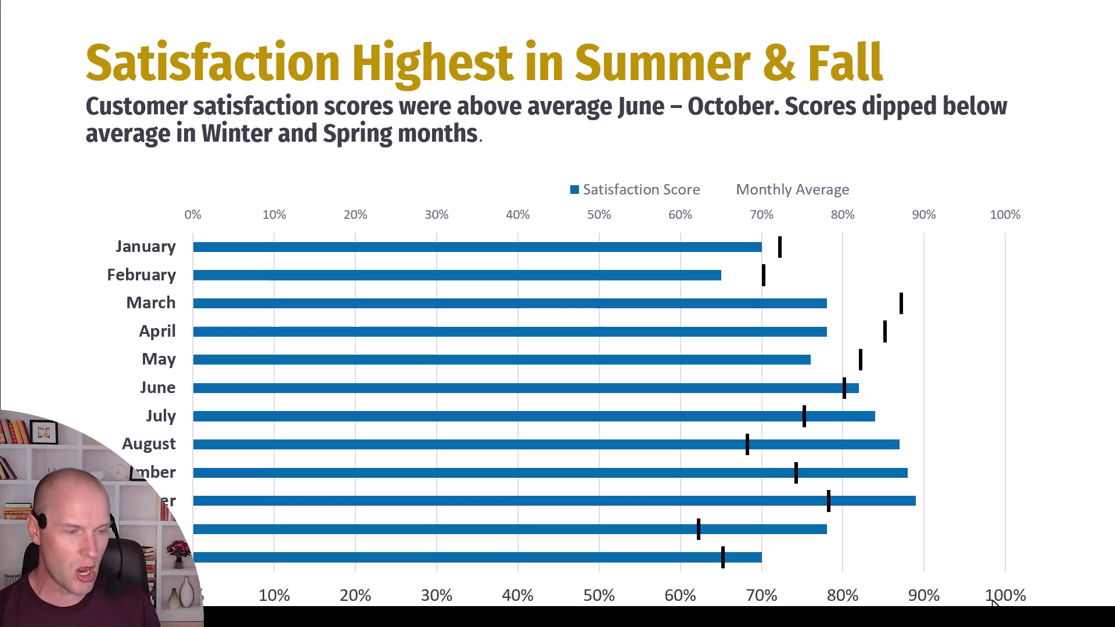
pyautogui.press('Escape')
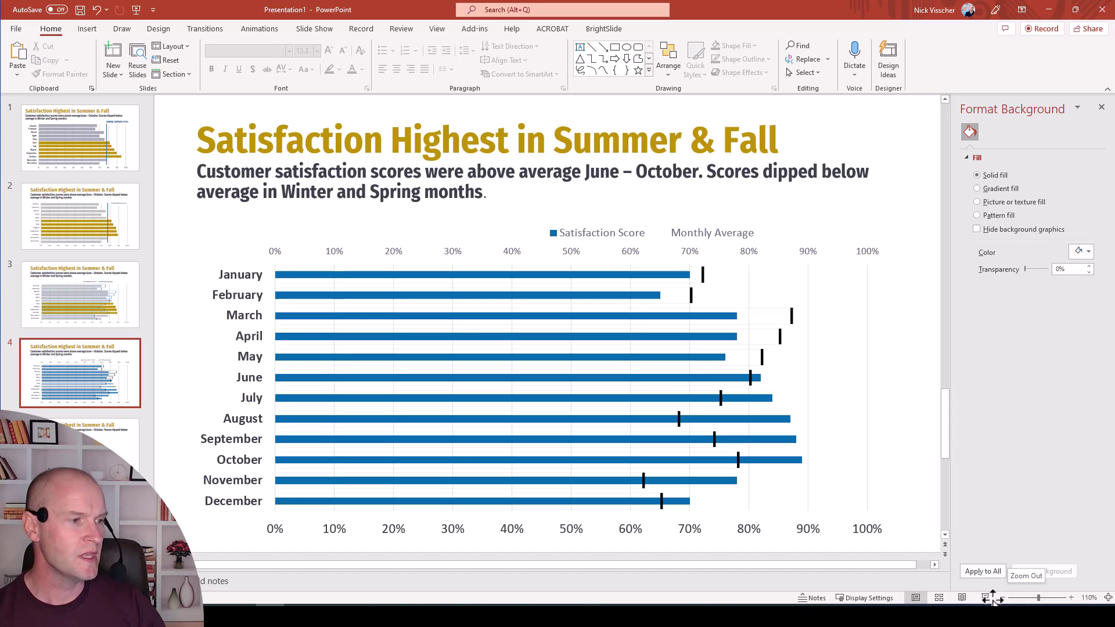
# Recolour the Satisfaction Score bars with a solid grey fill
pyautogui.click(783, 458)
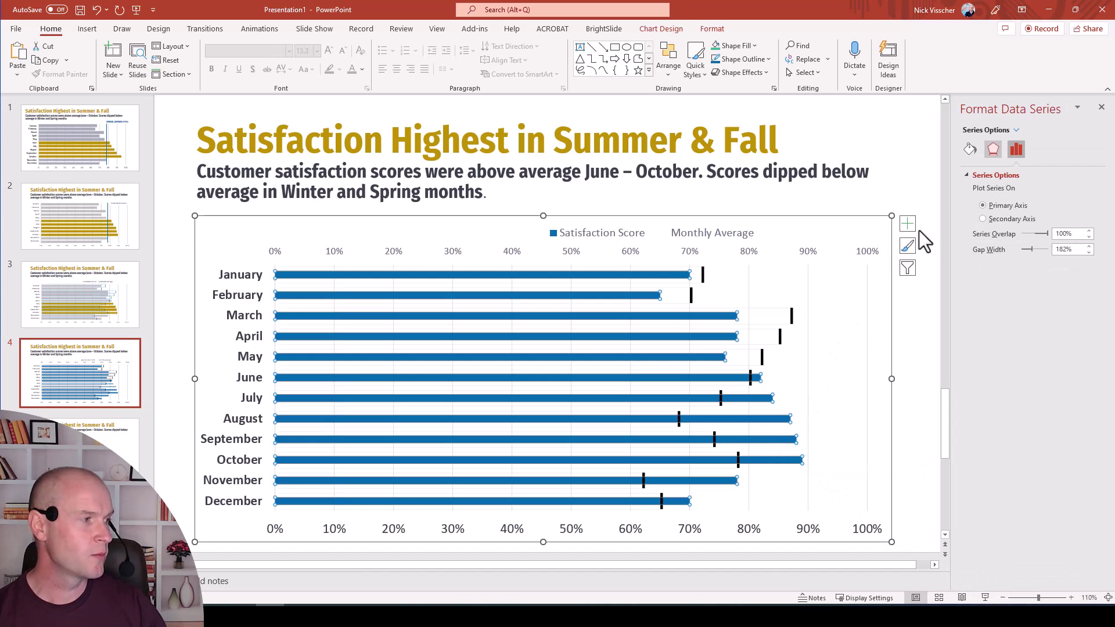
pyautogui.click(971, 150)
pyautogui.click(980, 205)
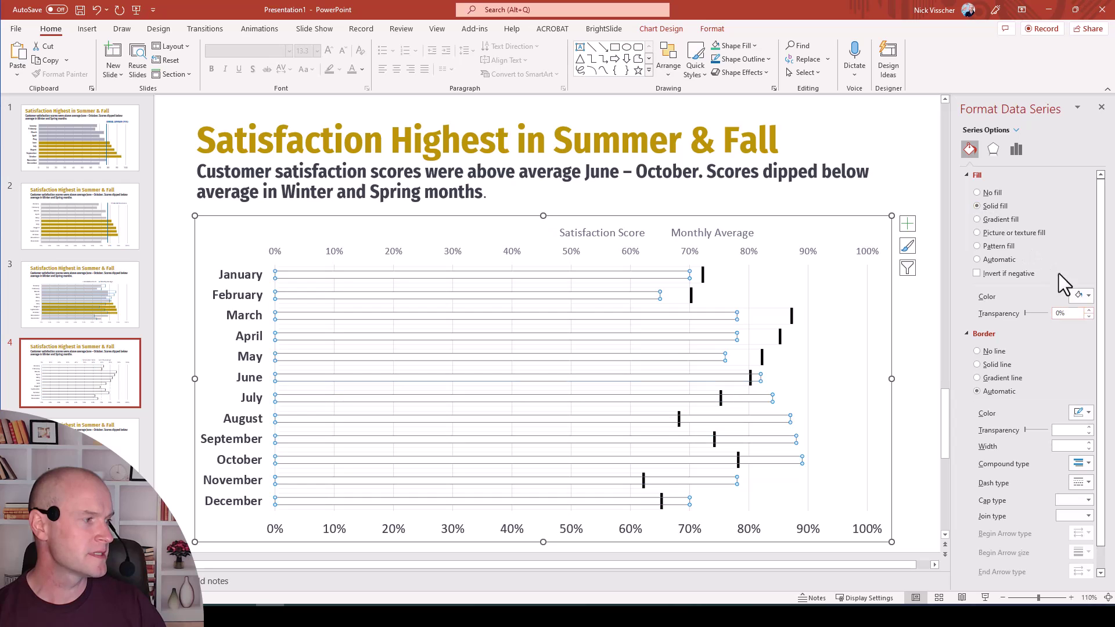
pyautogui.click(1083, 296)
pyautogui.click(1014, 356)
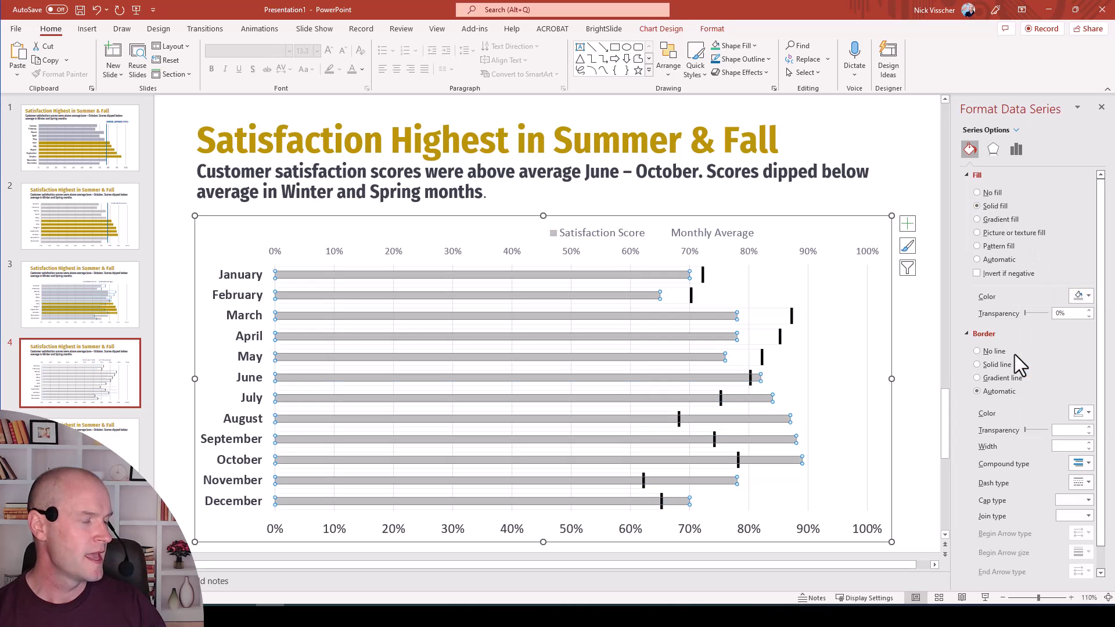
# Set the gap width of the Satisfaction Score series to 100% and deselect the chart
pyautogui.click(1015, 150)
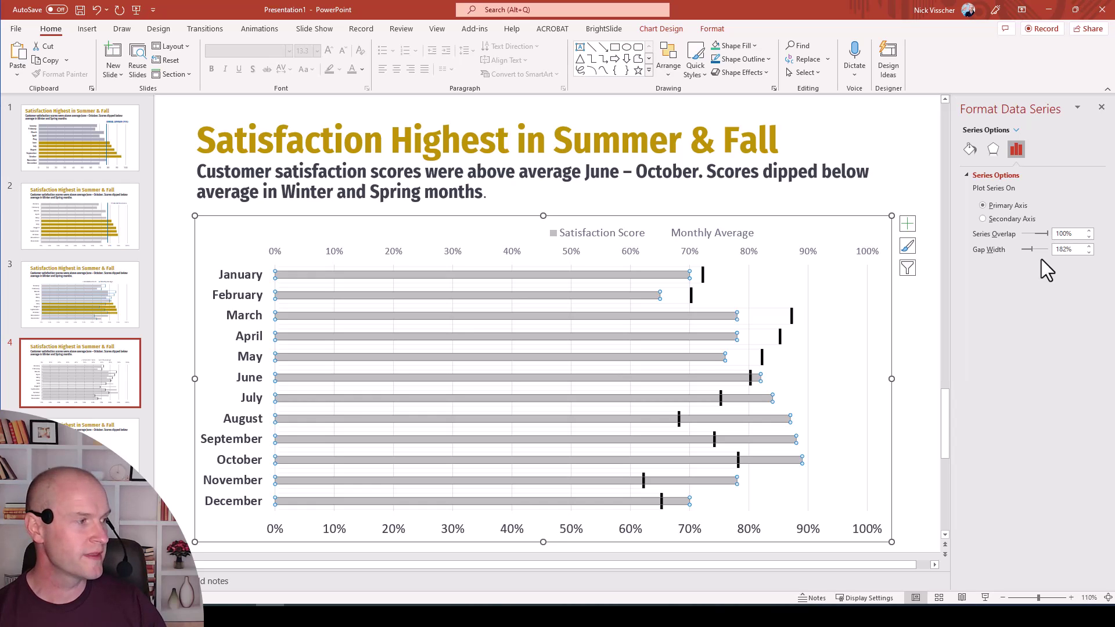
pyautogui.write('100')
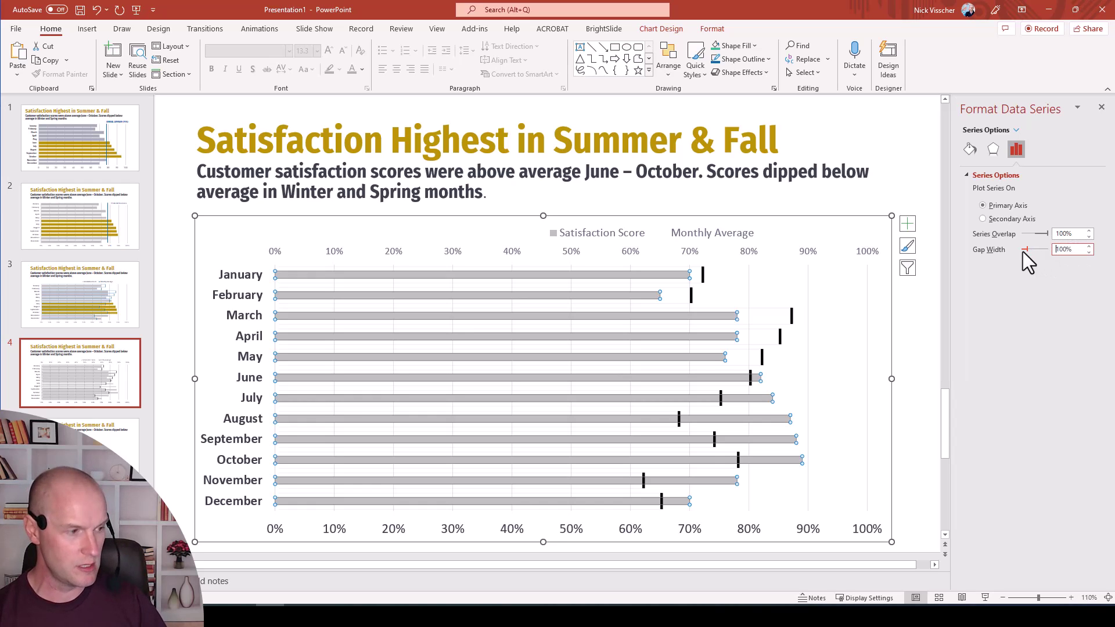
pyautogui.press('Return')
pyautogui.click(921, 338)
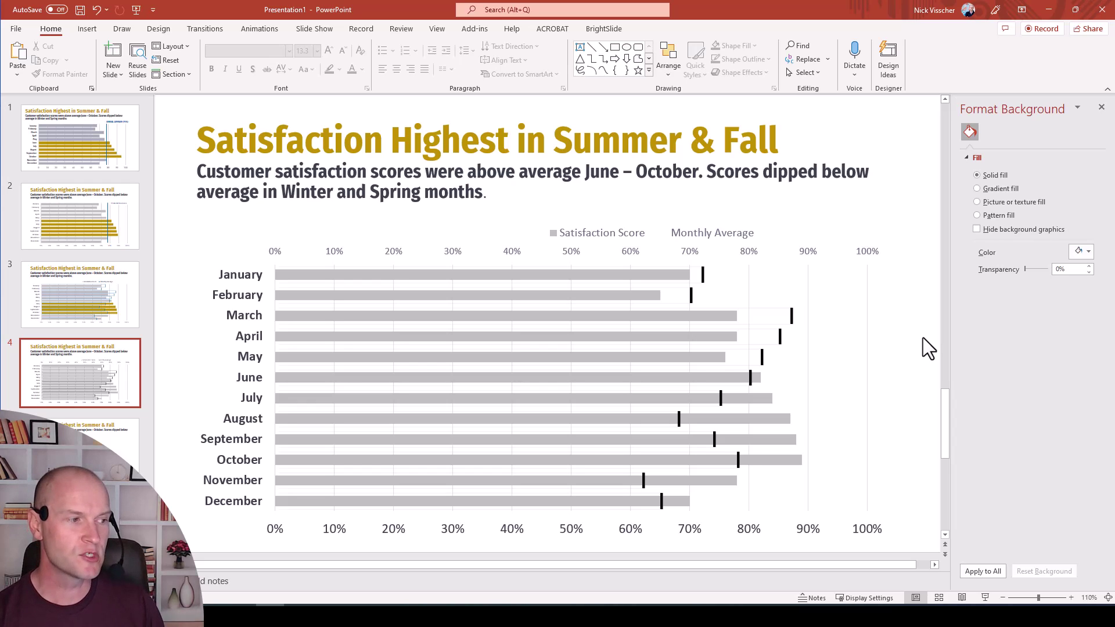
# Change the shadow colour of the Monthly Average series to blue and deselect the chart
pyautogui.click(677, 301)
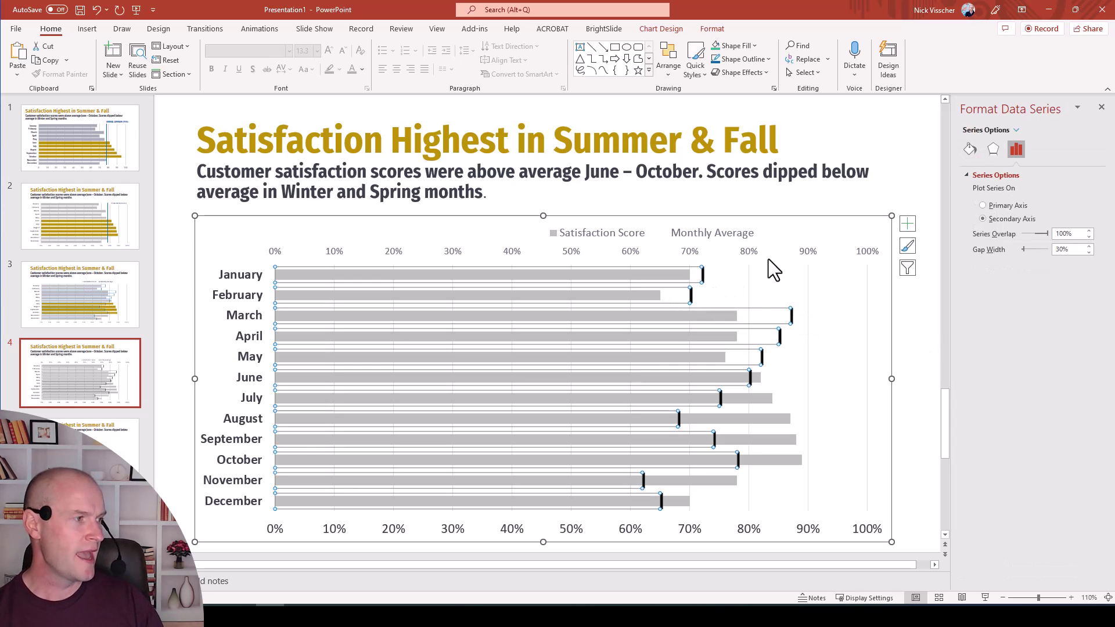
pyautogui.click(994, 151)
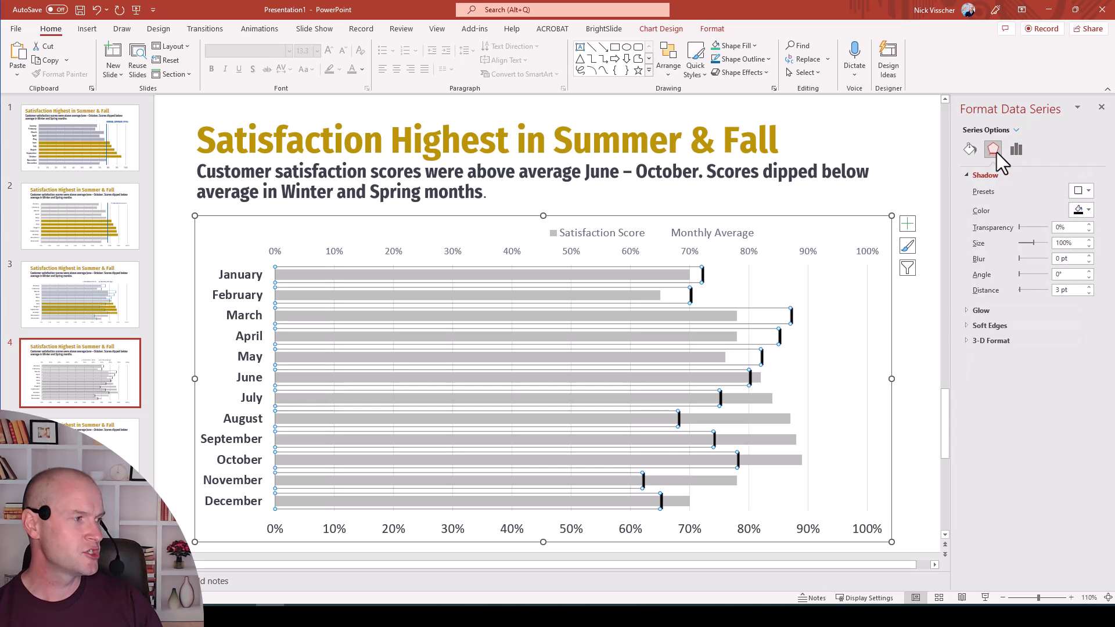
pyautogui.click(1087, 212)
pyautogui.click(1058, 240)
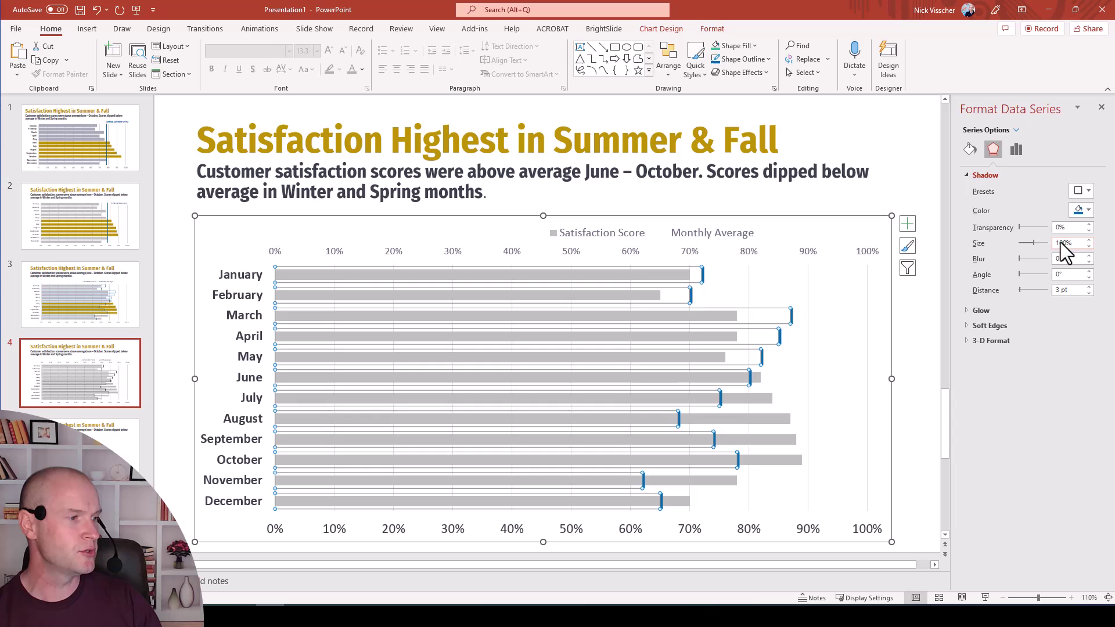
pyautogui.click(935, 440)
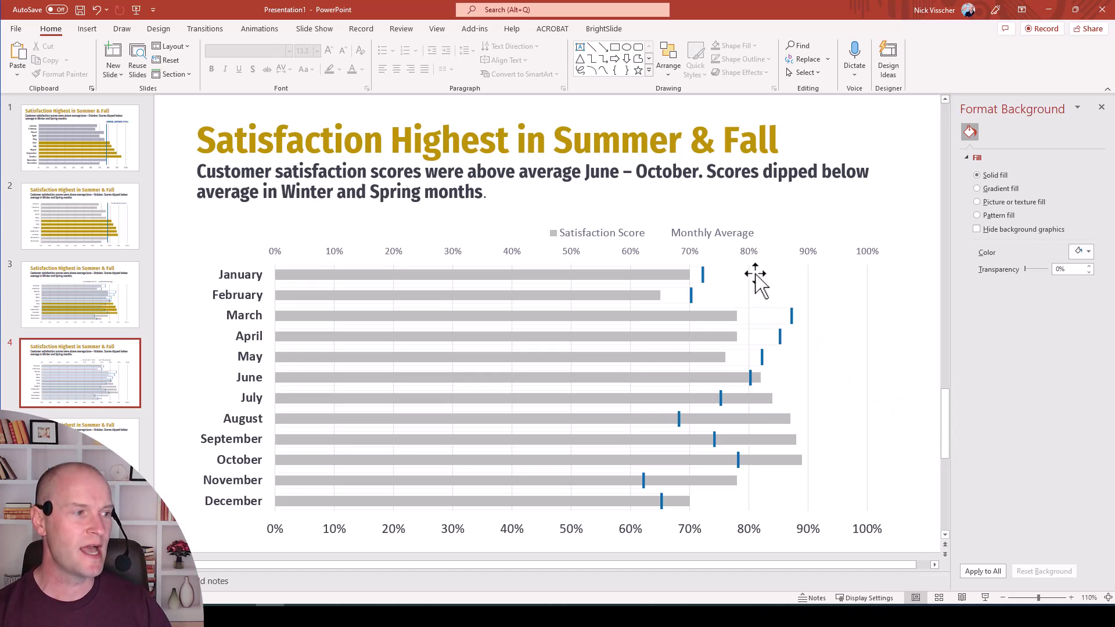
pyautogui.click(713, 236)
pyautogui.click(674, 300)
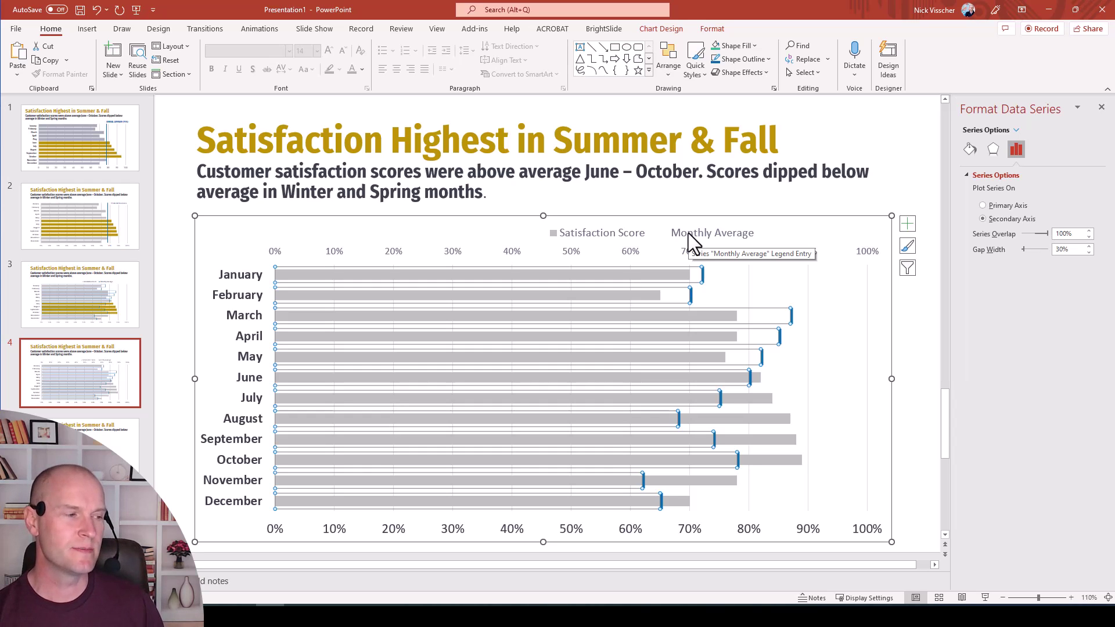
pyautogui.click(910, 469)
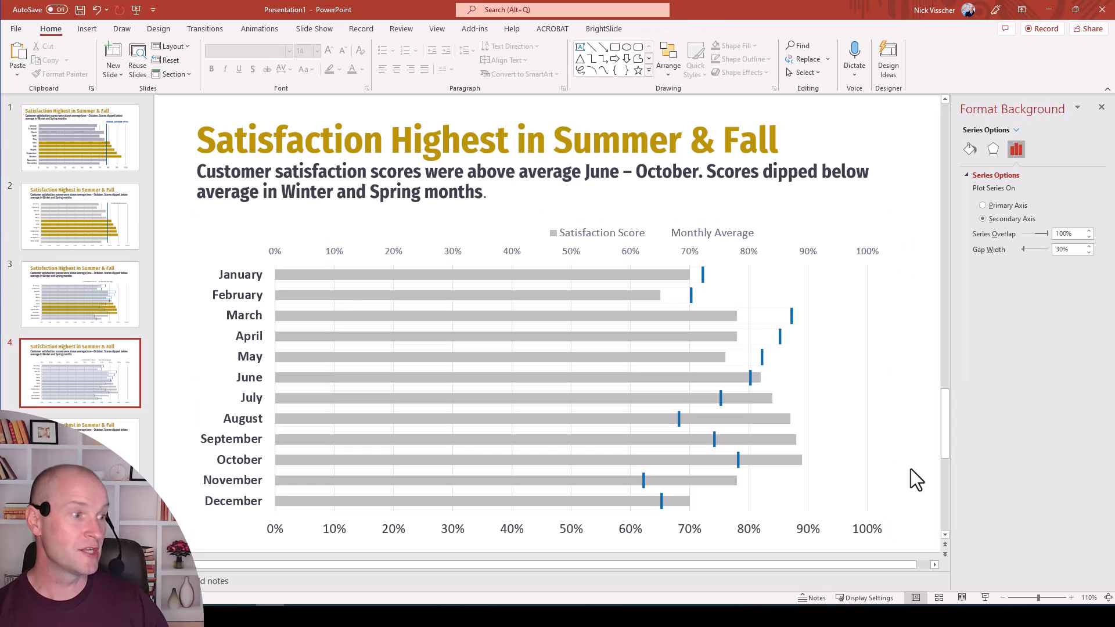
# Give the whole Monthly Average series a solid blue fill matching its shadow markers so the legend has a colour key
pyautogui.click(699, 285)
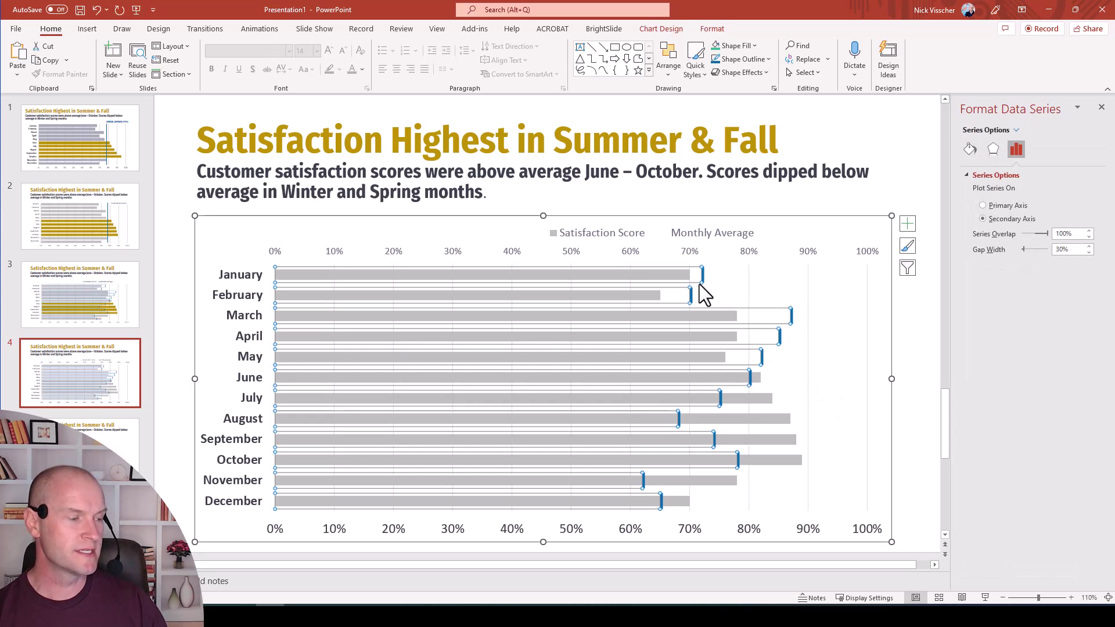
pyautogui.click(969, 151)
pyautogui.click(984, 206)
pyautogui.click(1081, 296)
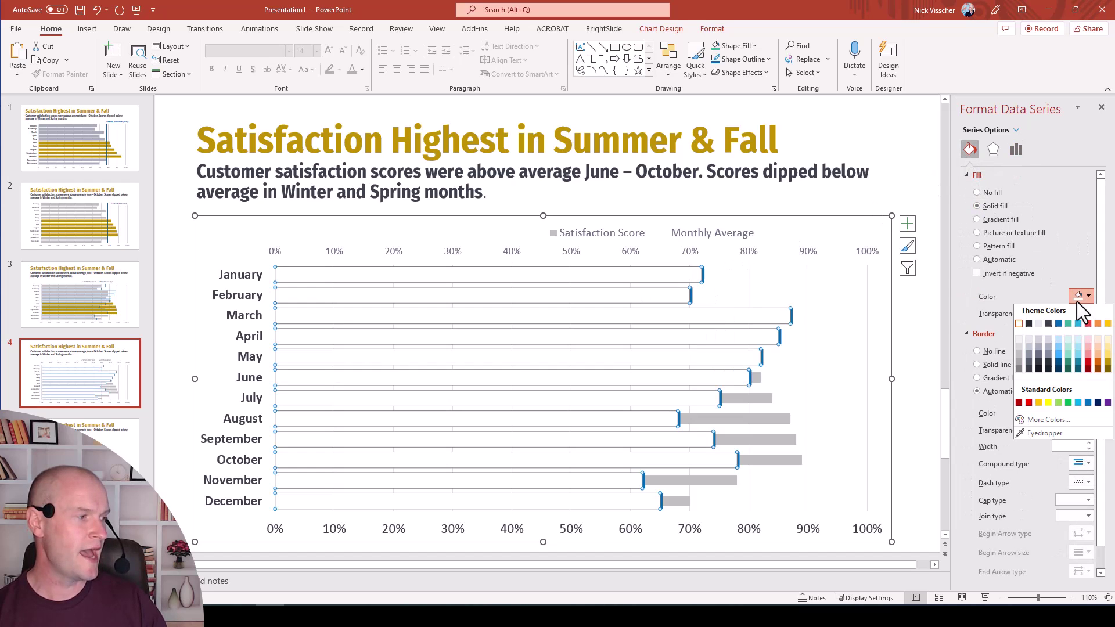
pyautogui.click(1061, 326)
pyautogui.click(919, 356)
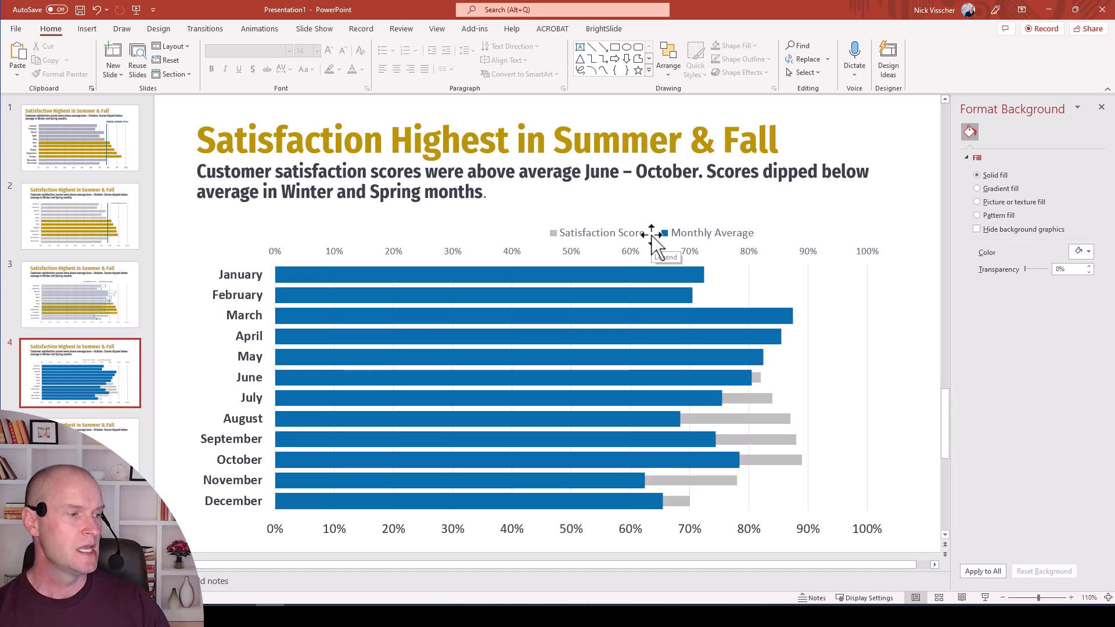
# Try setting the entire Monthly Average series to no fill at once
pyautogui.click(657, 270)
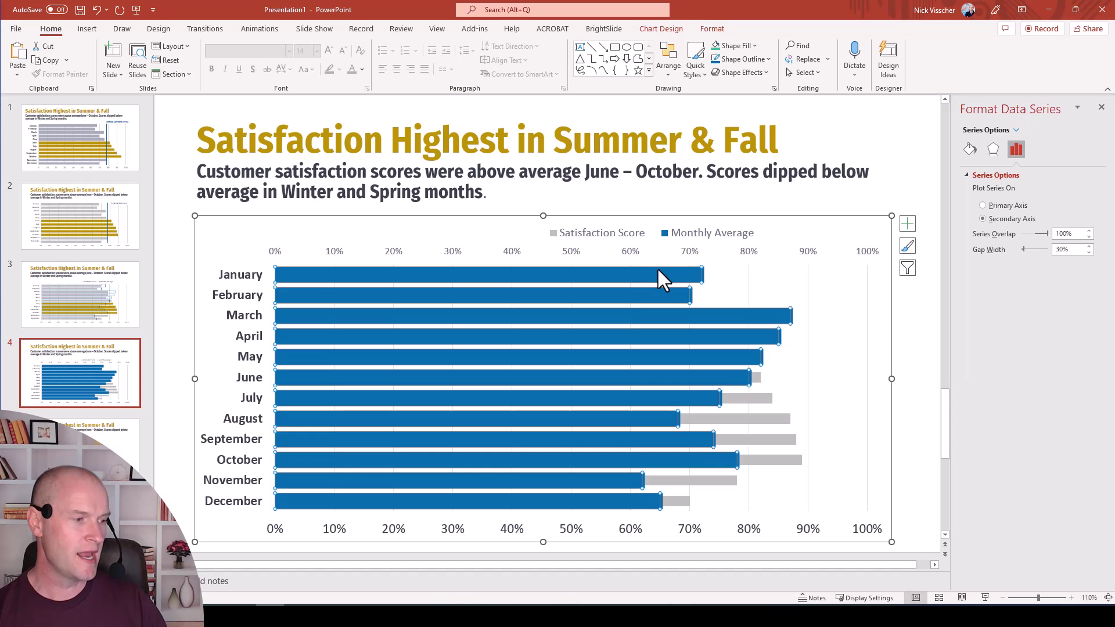
pyautogui.click(969, 149)
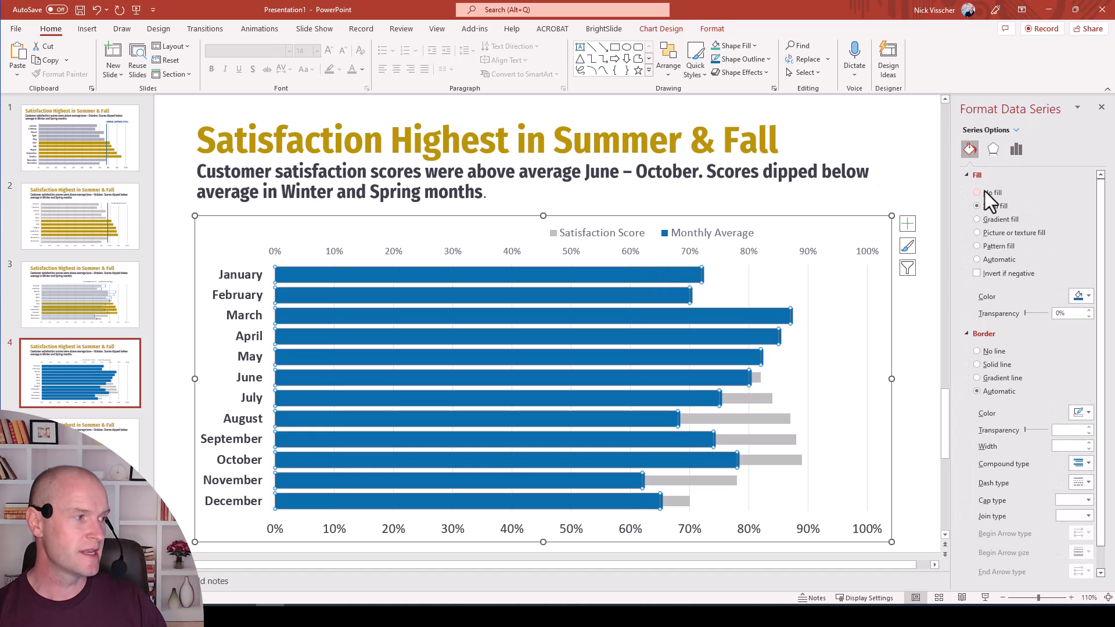
pyautogui.click(984, 194)
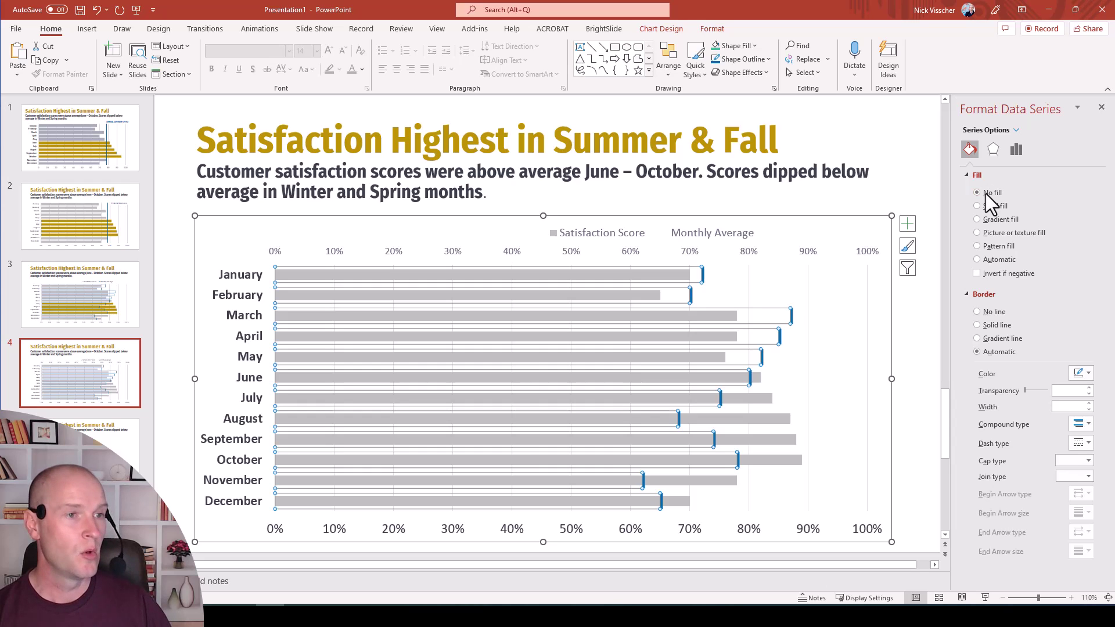
pyautogui.click(97, 10)
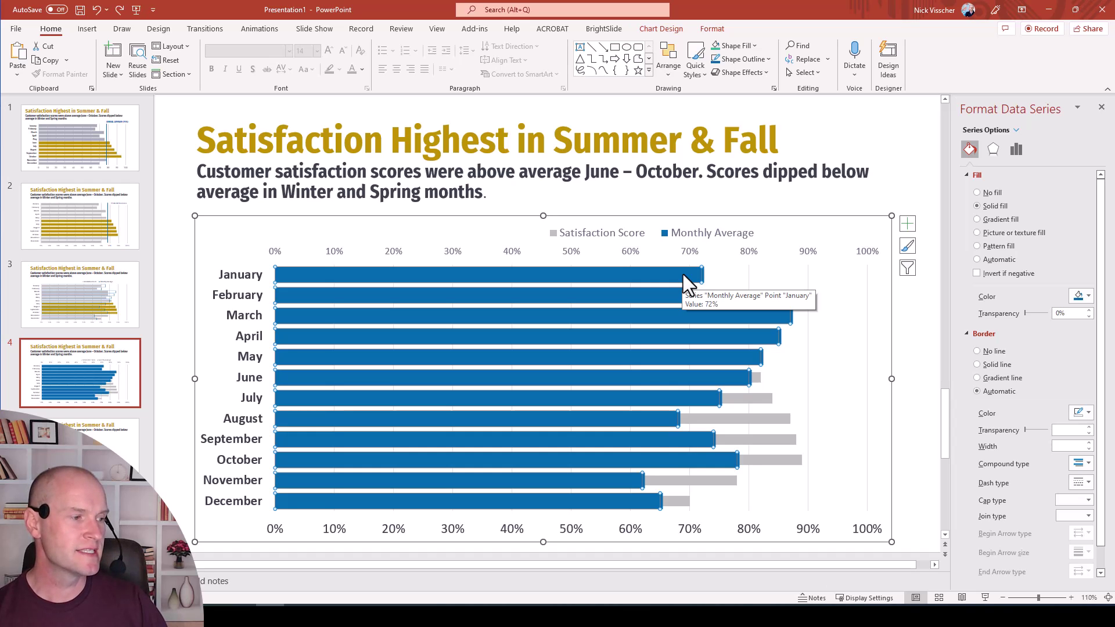
# Set the individual Monthly Average bars for January, February, March and April to no fill, one data point at a time
pyautogui.click(682, 275)
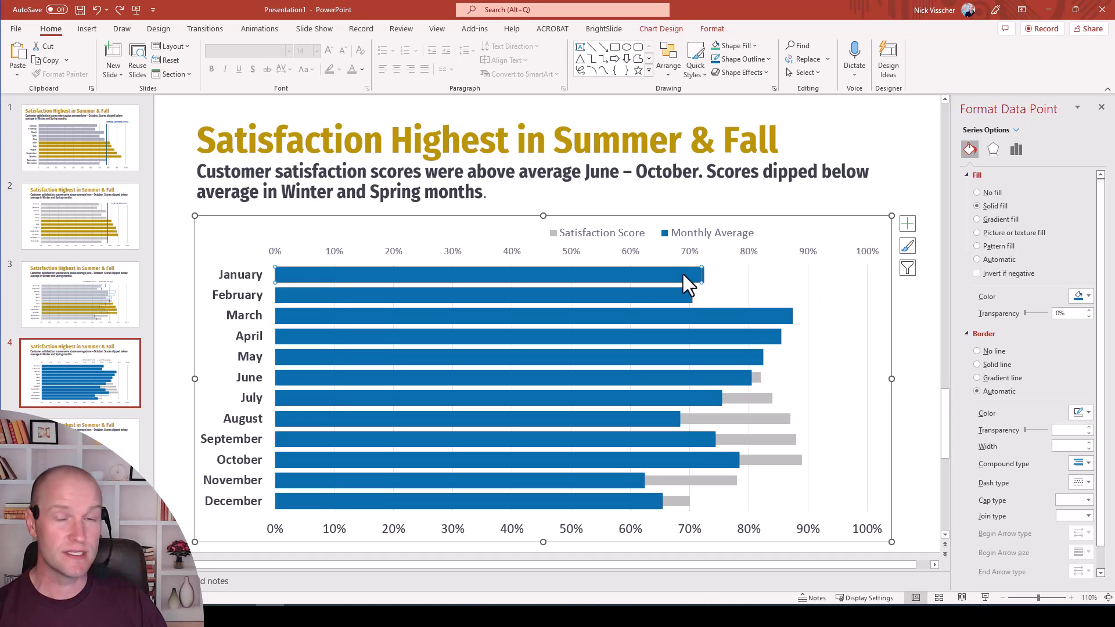
pyautogui.moveTo(684, 294)
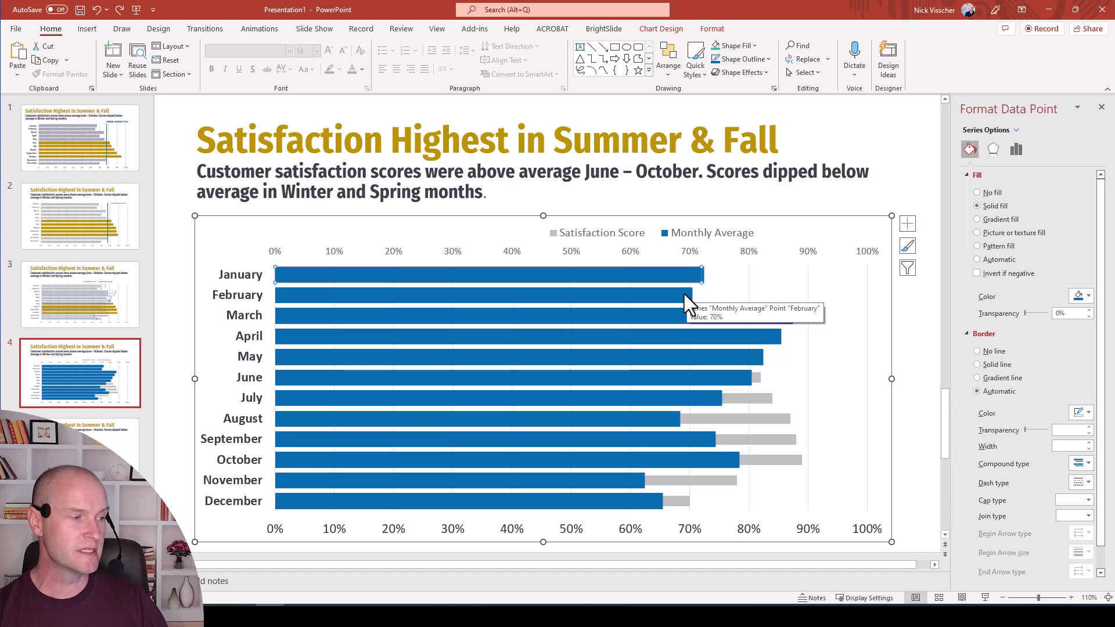
pyautogui.click(994, 193)
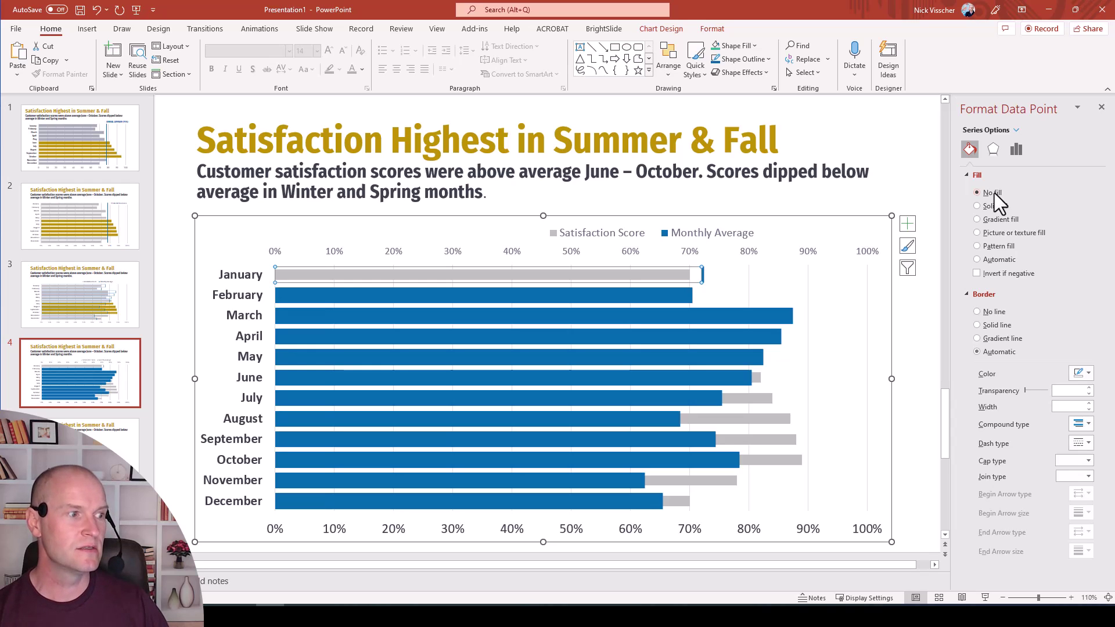
pyautogui.click(687, 295)
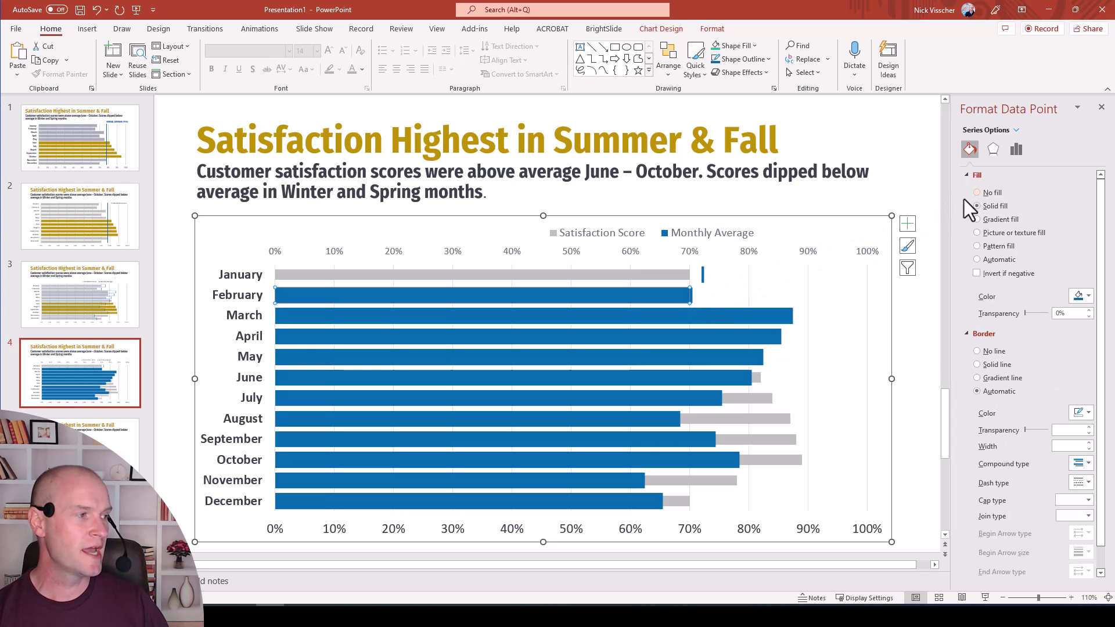
pyautogui.click(983, 193)
pyautogui.click(718, 315)
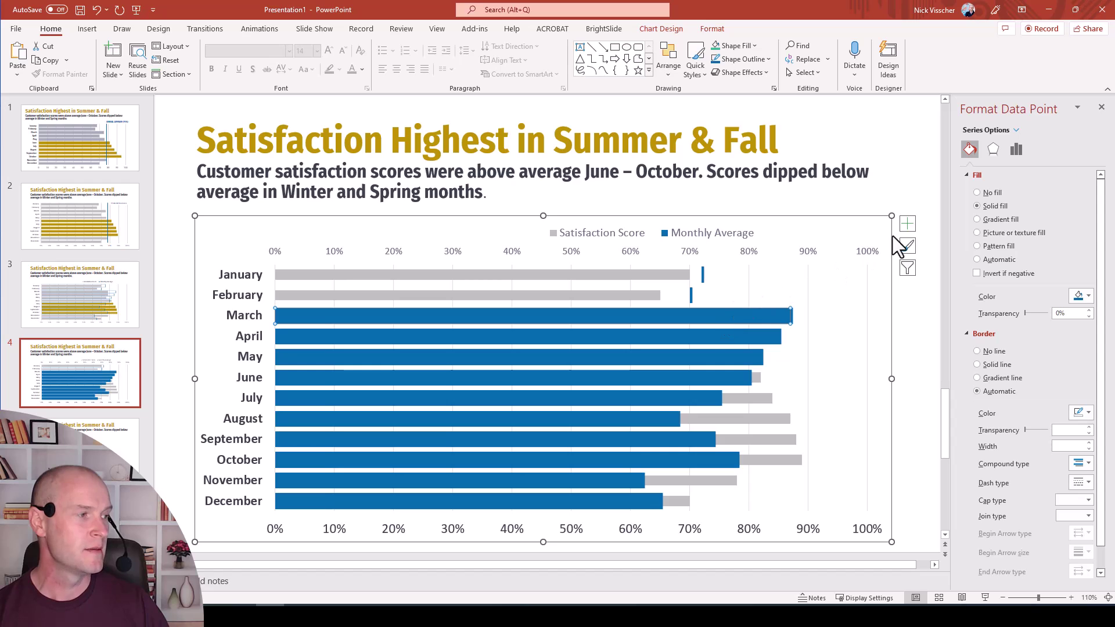
pyautogui.click(978, 195)
pyautogui.click(729, 335)
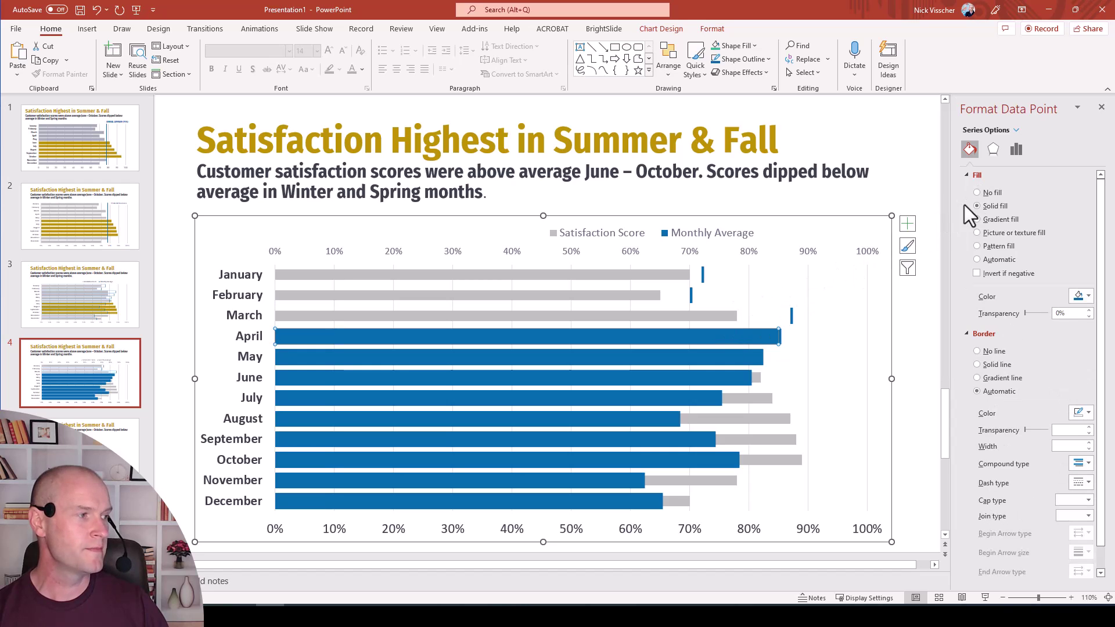
pyautogui.click(979, 194)
# Set the individual Monthly Average bars for May, June, July and August to no fill
pyautogui.click(722, 362)
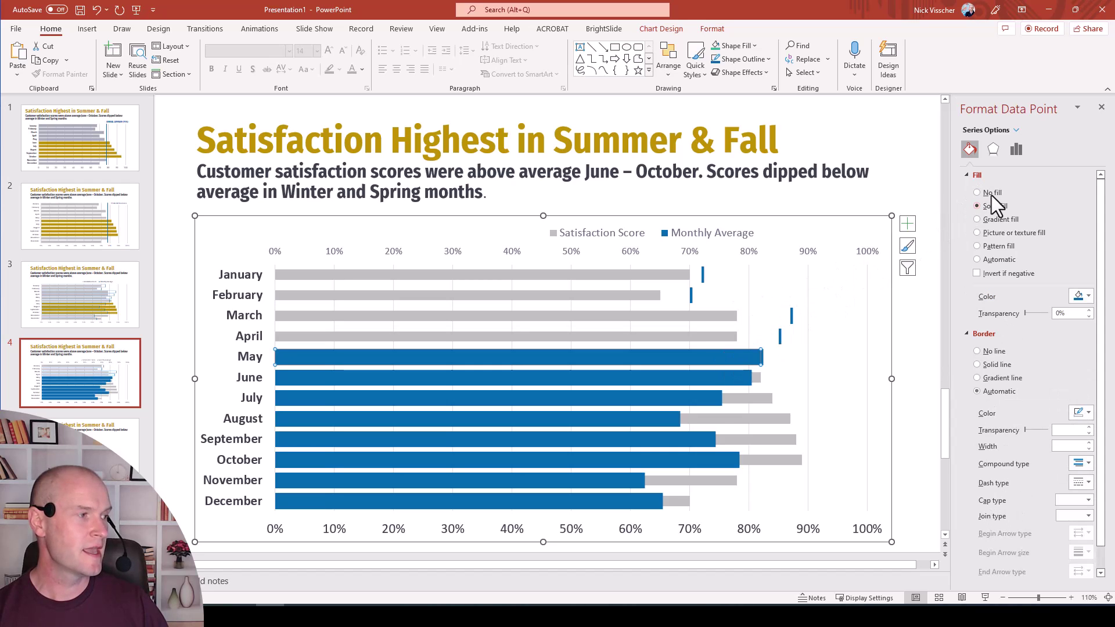
pyautogui.click(990, 196)
pyautogui.click(730, 379)
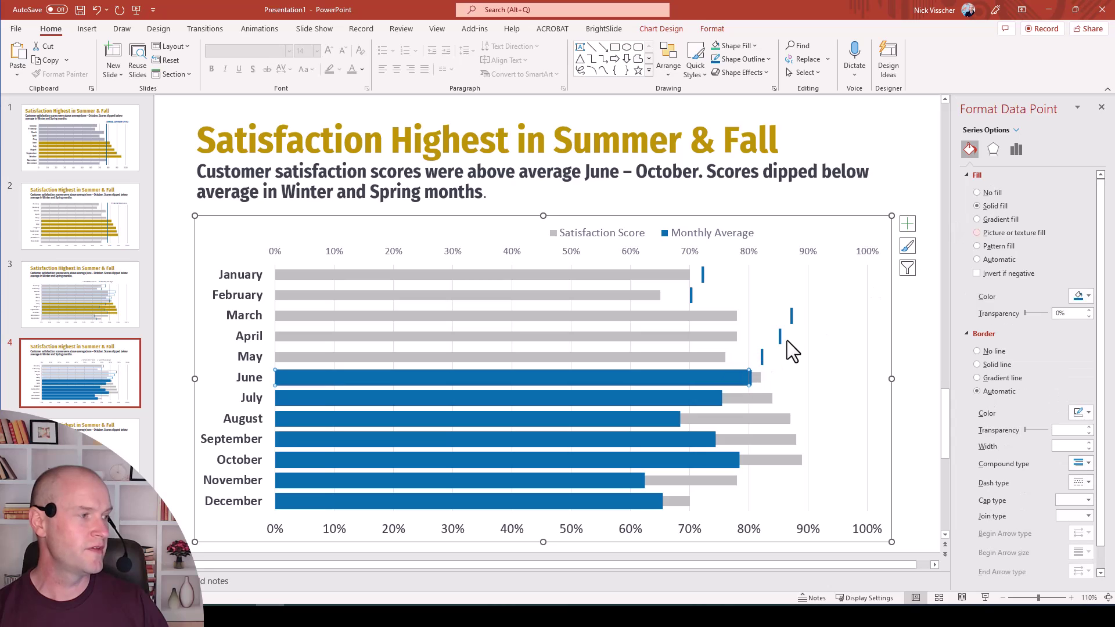
pyautogui.click(995, 193)
pyautogui.click(678, 393)
pyautogui.click(985, 194)
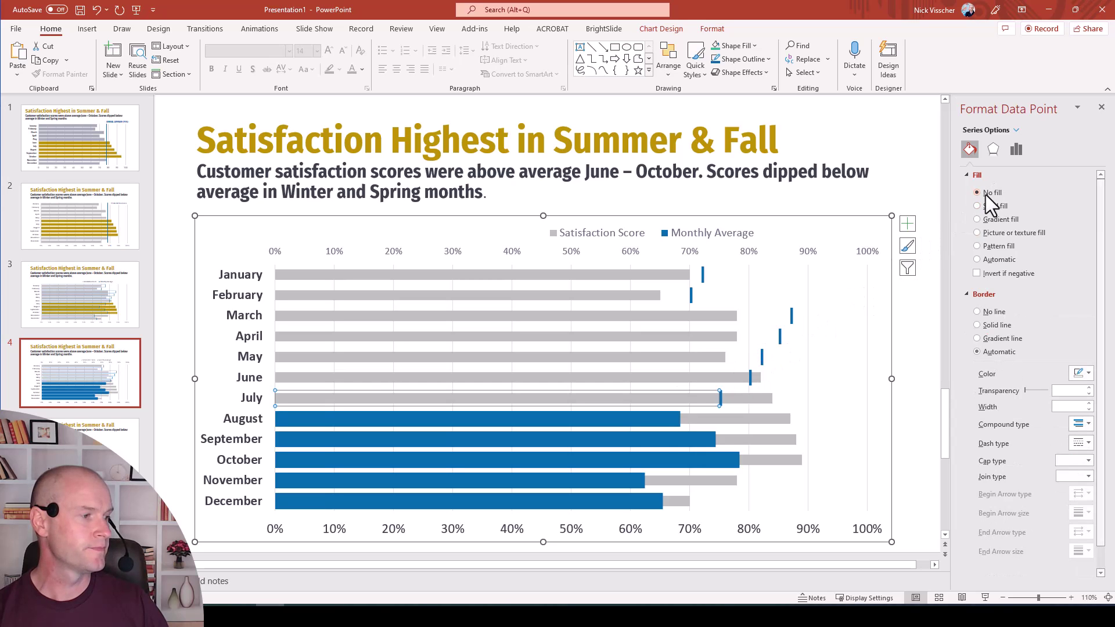
pyautogui.click(623, 416)
pyautogui.click(979, 194)
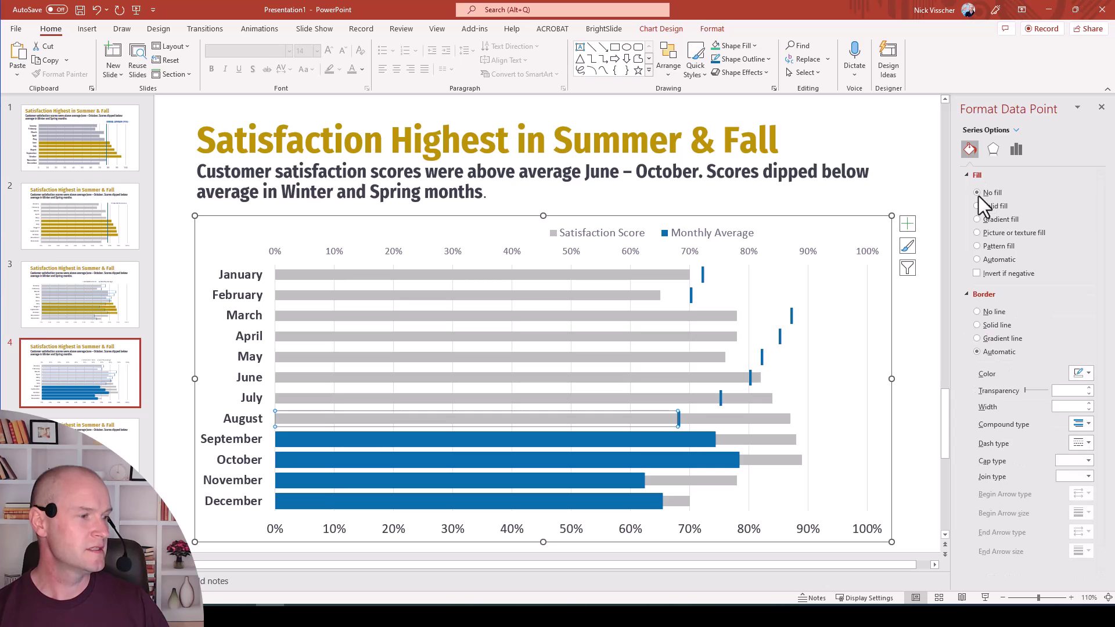
# Set the individual Monthly Average bars for September, October, November and December to no fill
pyautogui.click(631, 443)
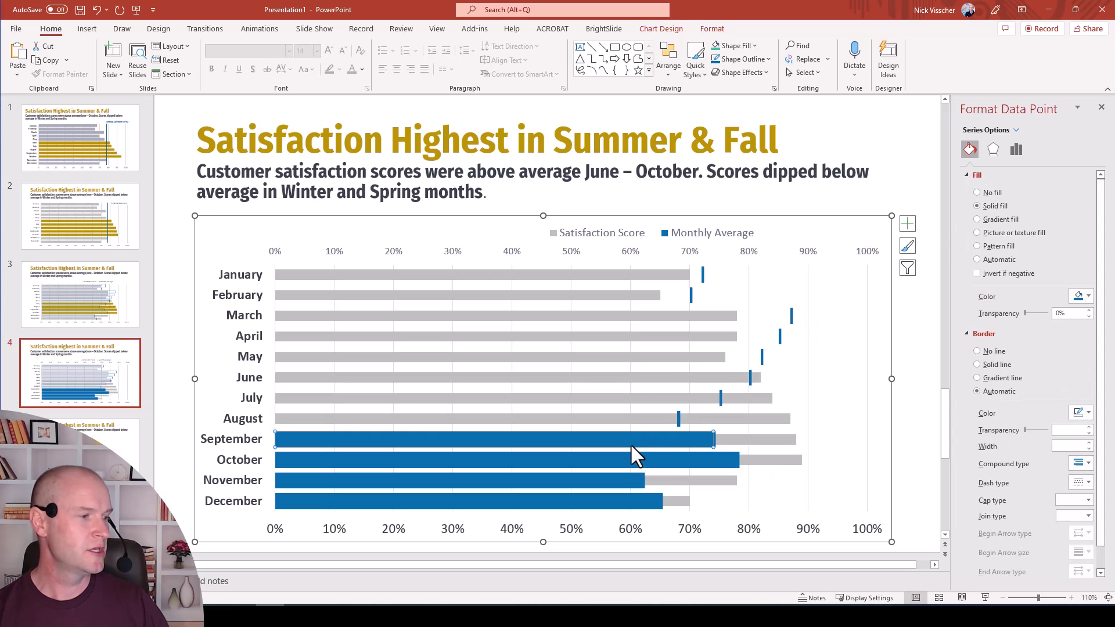
pyautogui.click(979, 194)
pyautogui.click(584, 461)
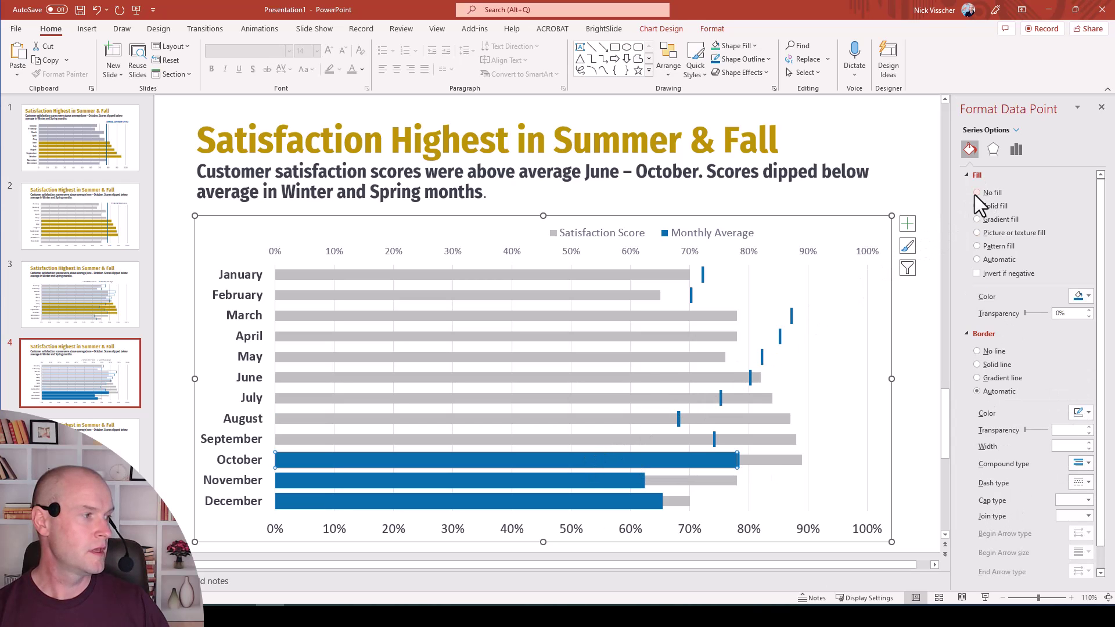
pyautogui.click(976, 193)
pyautogui.click(595, 479)
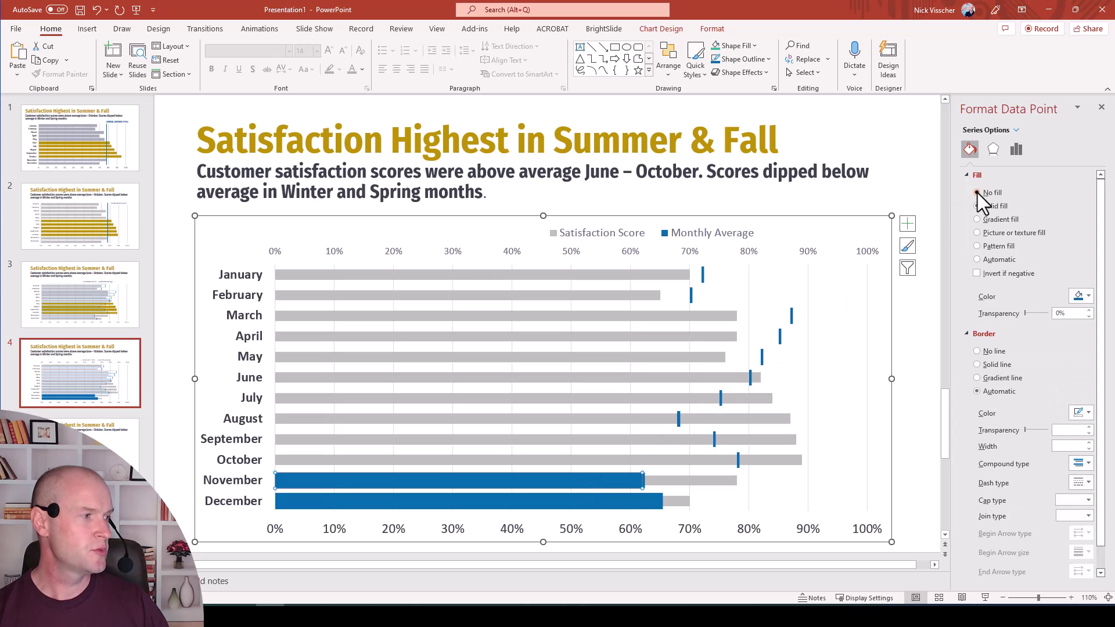
pyautogui.click(977, 193)
pyautogui.click(583, 499)
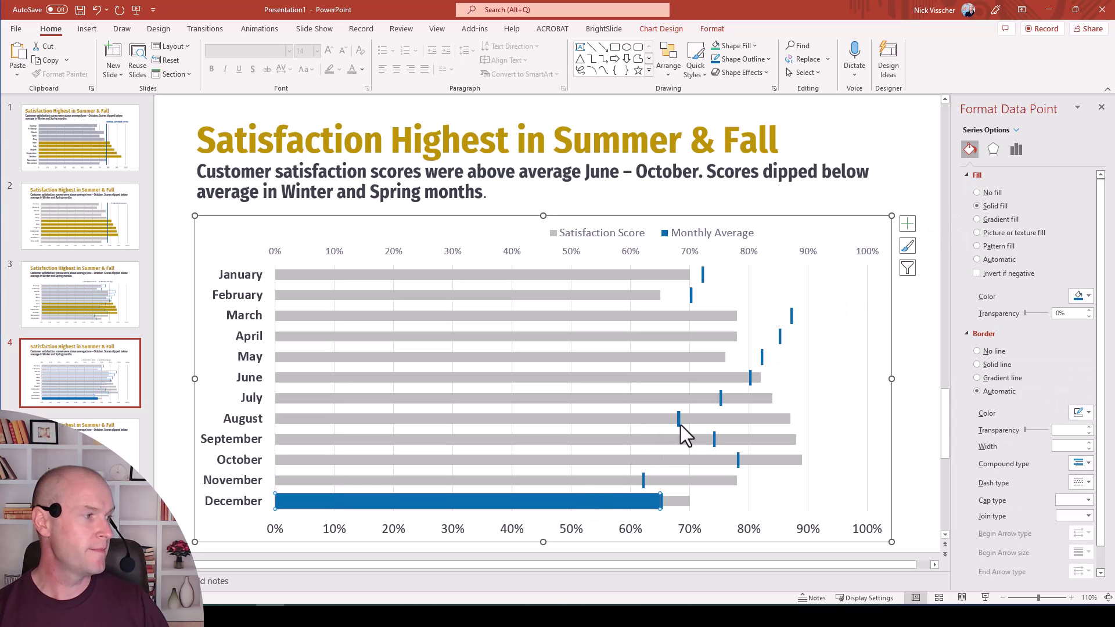
pyautogui.click(994, 193)
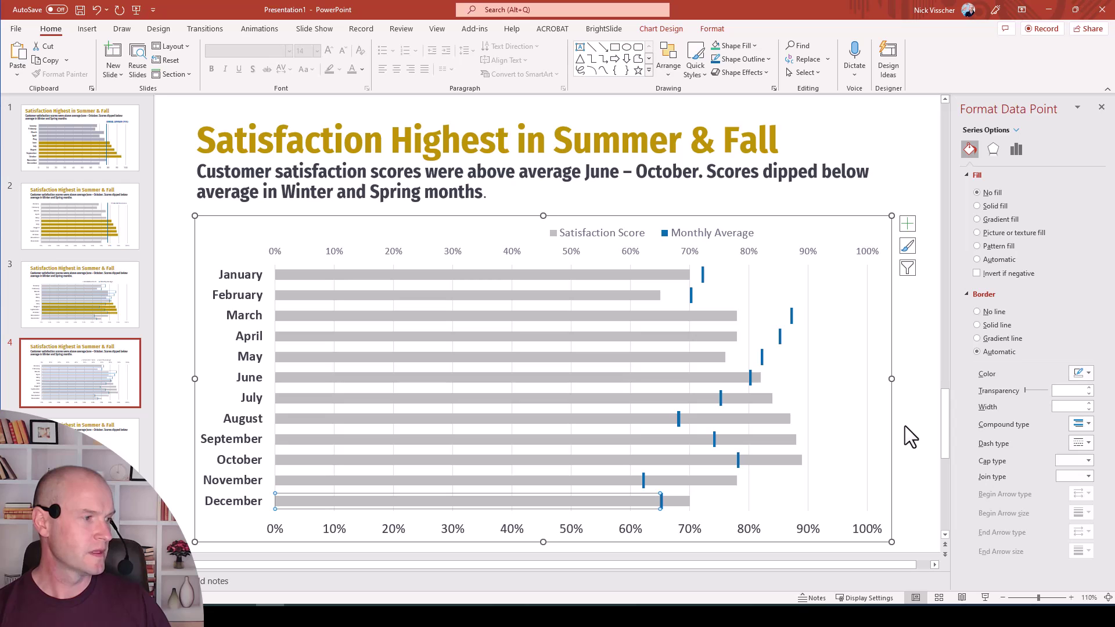
# Hide the secondary percentage axis labels above the bars by colouring their text white, and reduce their font size to 10
pyautogui.click(864, 251)
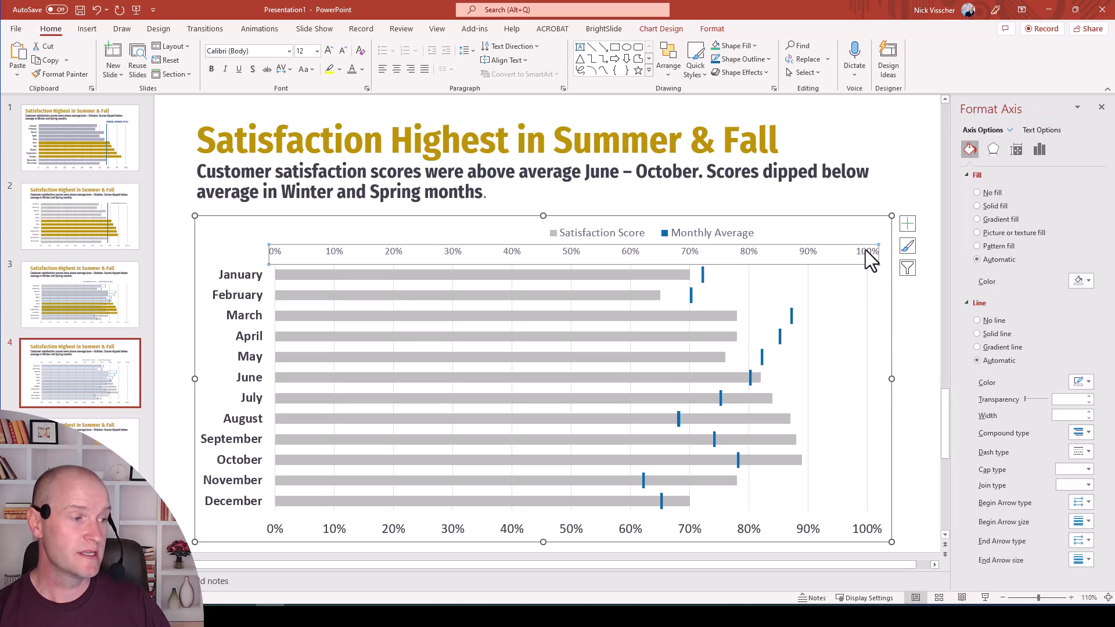
pyautogui.click(361, 69)
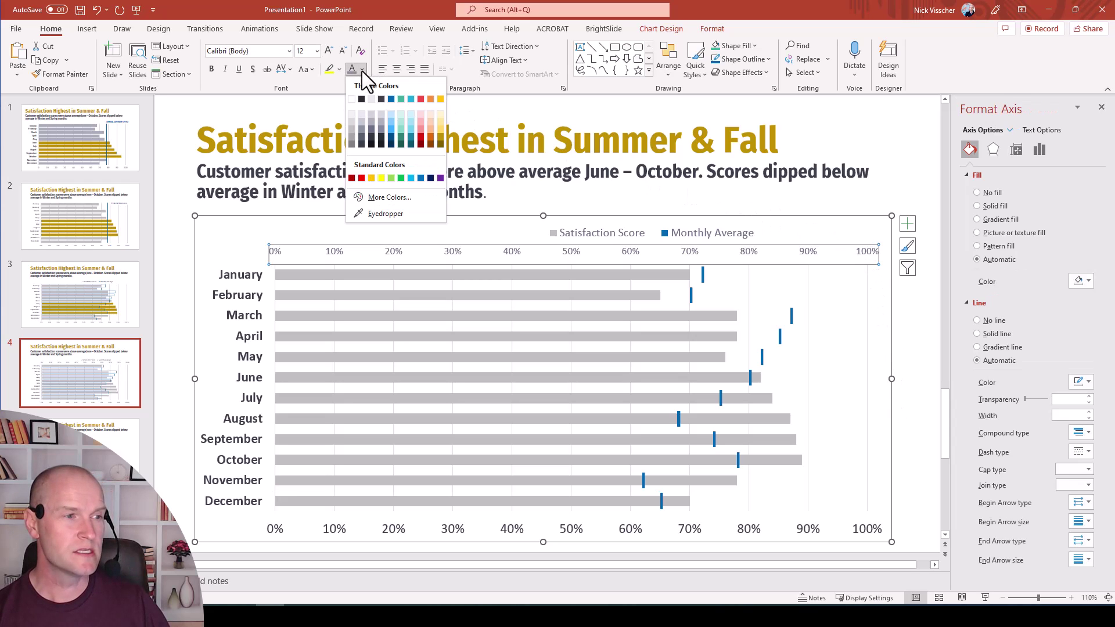
pyautogui.click(351, 99)
pyautogui.click(341, 52)
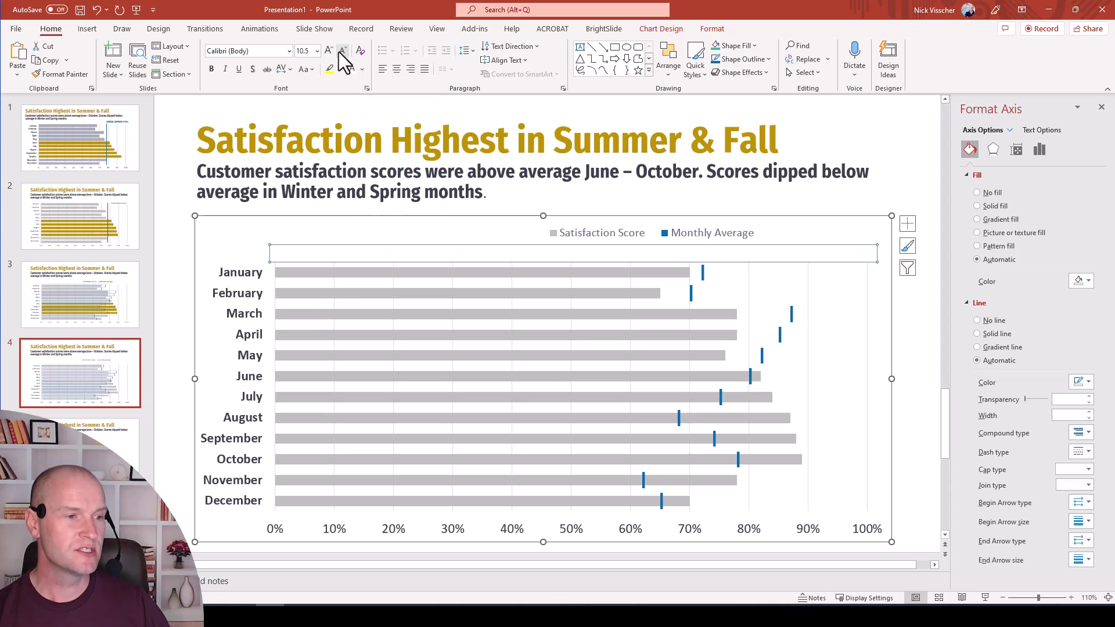
pyautogui.click(340, 53)
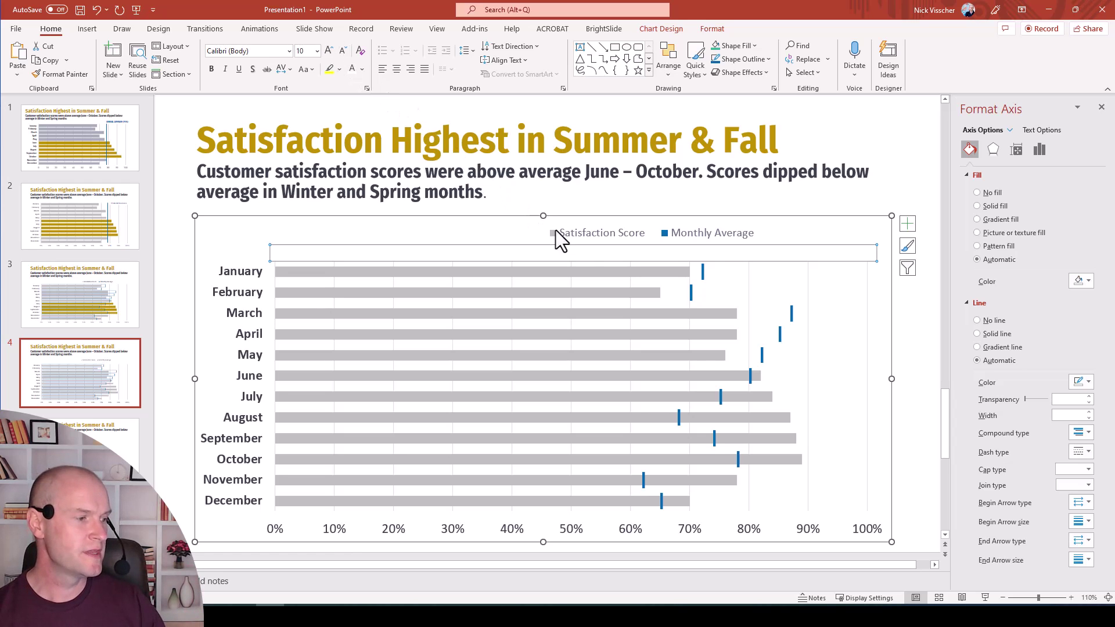
# Fill only the July Satisfaction Score bar with orange
pyautogui.click(757, 397)
pyautogui.click(759, 395)
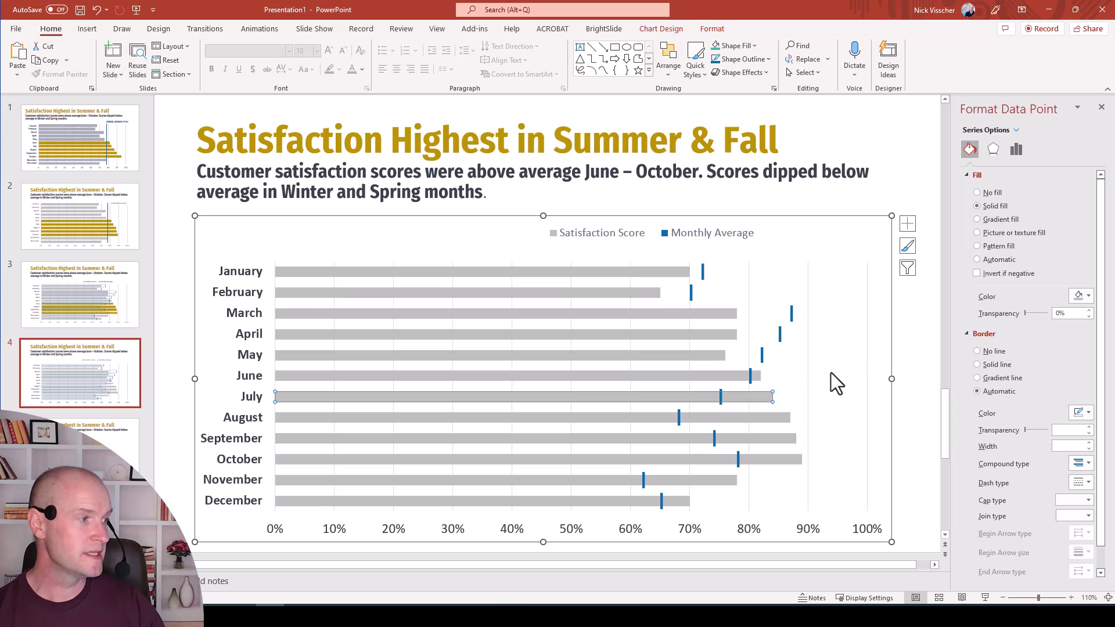
pyautogui.click(1083, 296)
pyautogui.click(1099, 332)
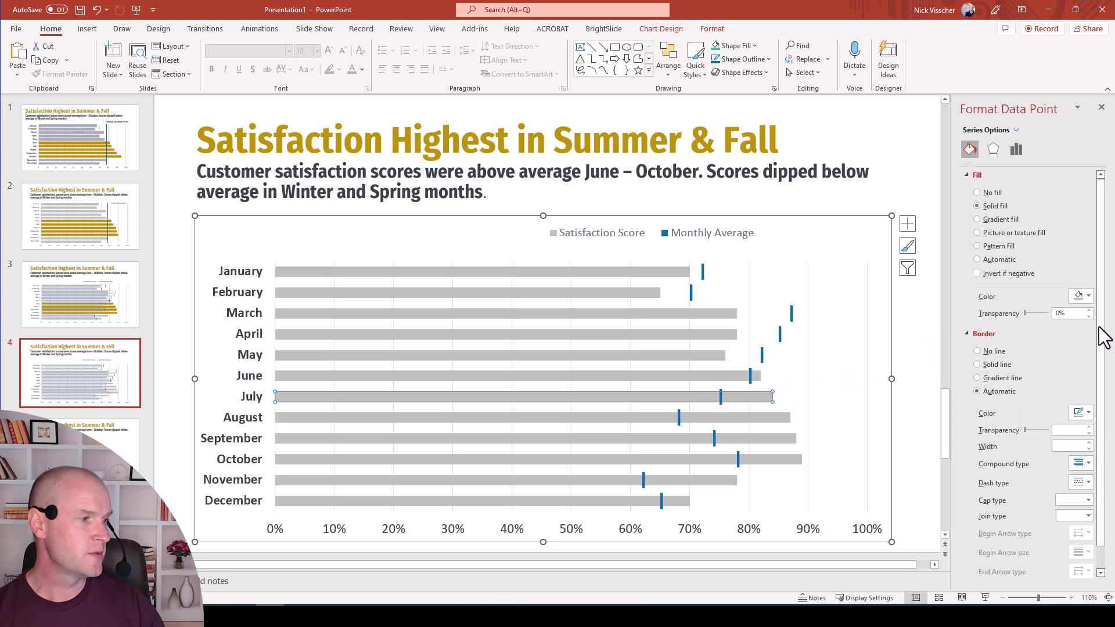
# Fill the individual August and July Satisfaction Score bars with the dark gold theme colour
pyautogui.click(765, 417)
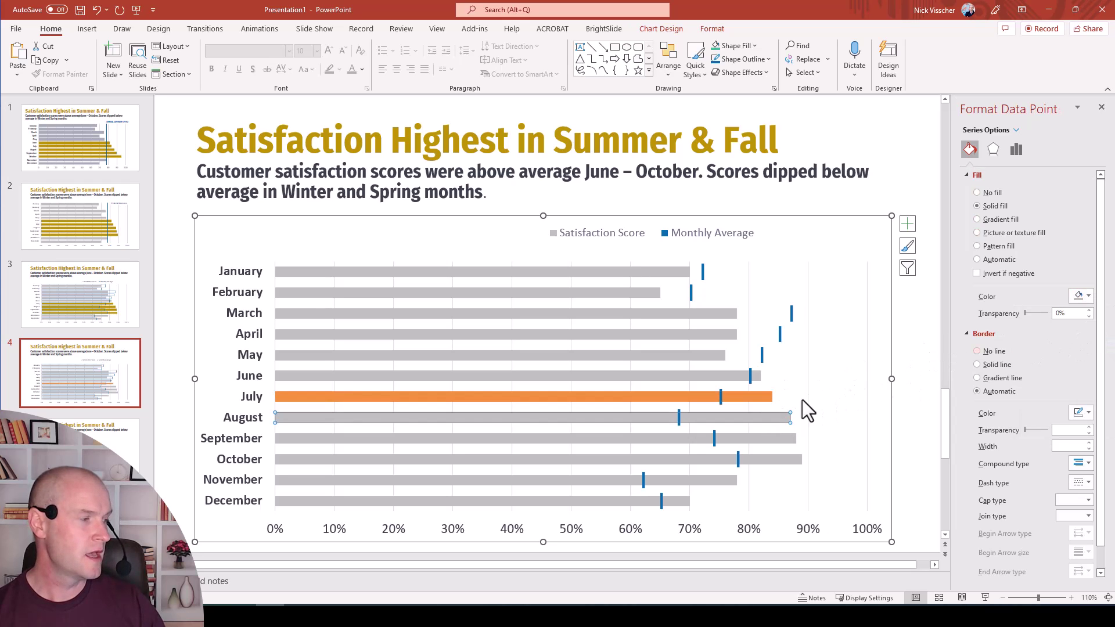
pyautogui.click(1075, 296)
pyautogui.click(972, 381)
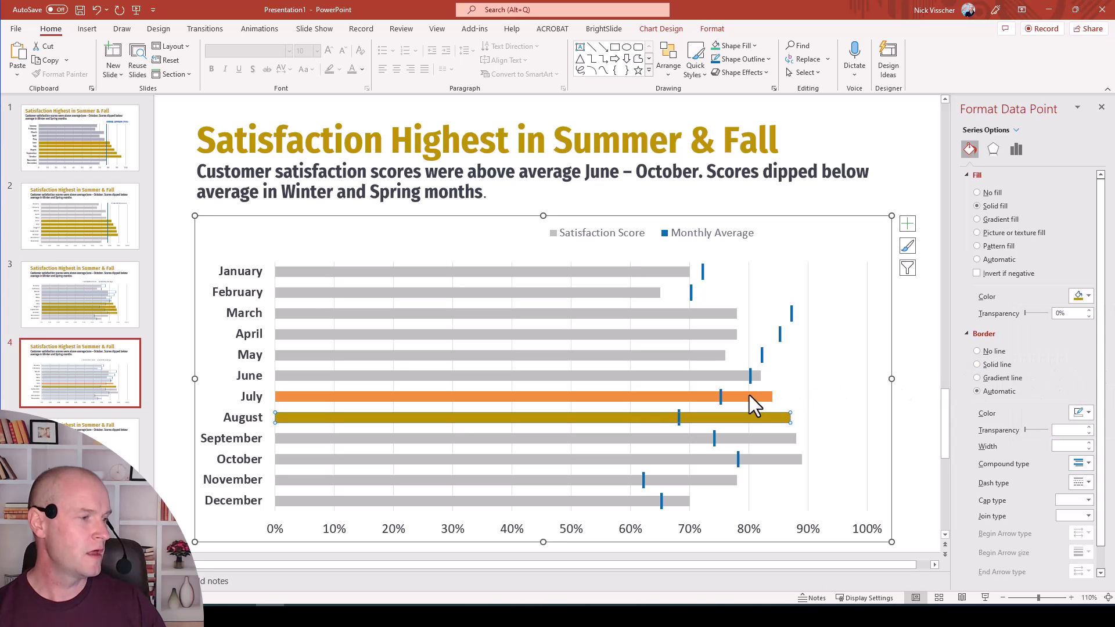
pyautogui.click(749, 398)
pyautogui.click(1075, 296)
pyautogui.click(1104, 367)
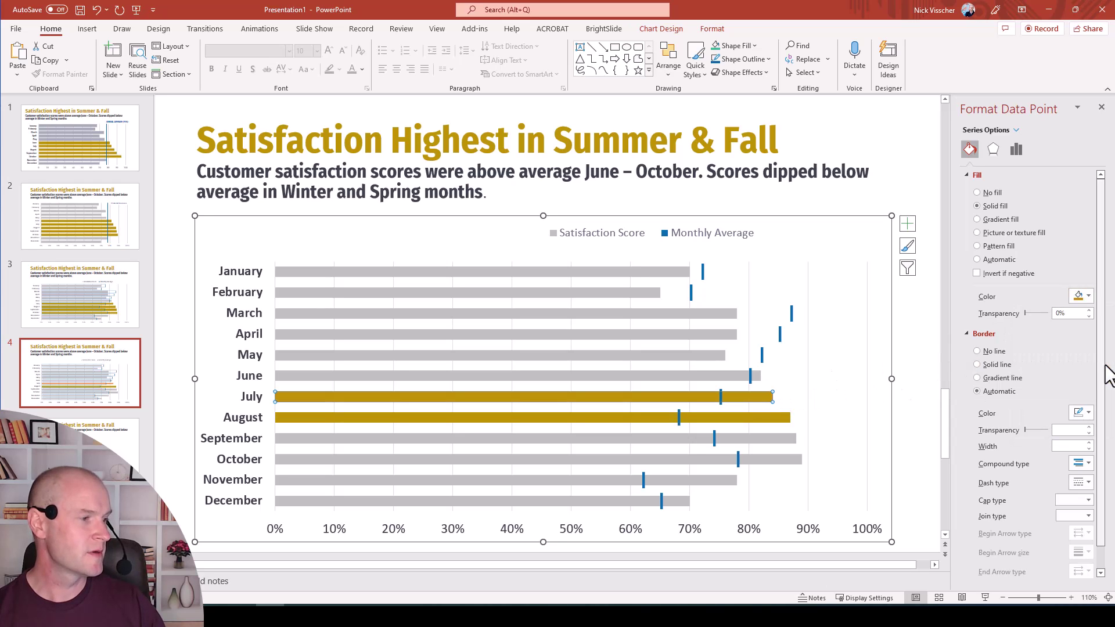
# Fill the individual September and October Satisfaction Score bars with the same dark gold
pyautogui.click(787, 440)
pyautogui.click(1082, 296)
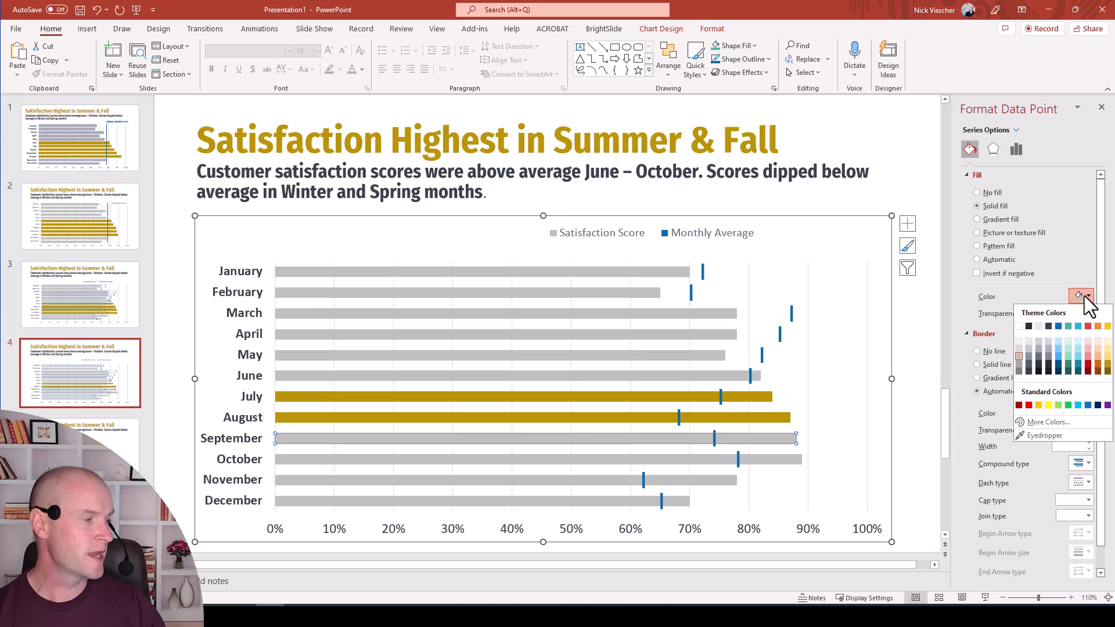
pyautogui.click(1104, 367)
pyautogui.click(773, 459)
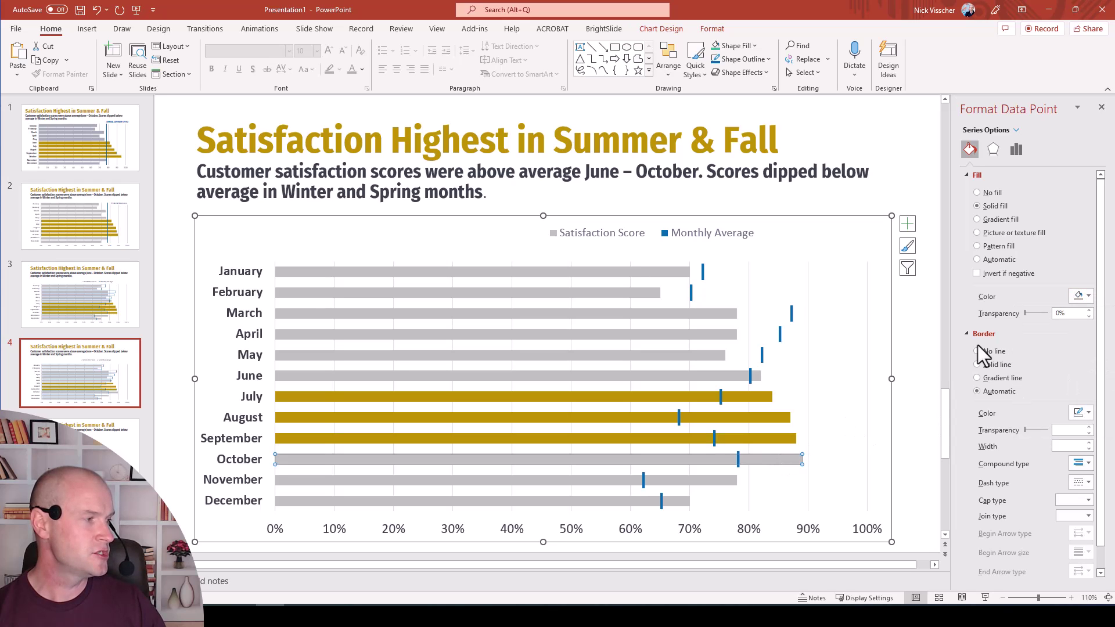
pyautogui.click(1080, 296)
pyautogui.click(1105, 366)
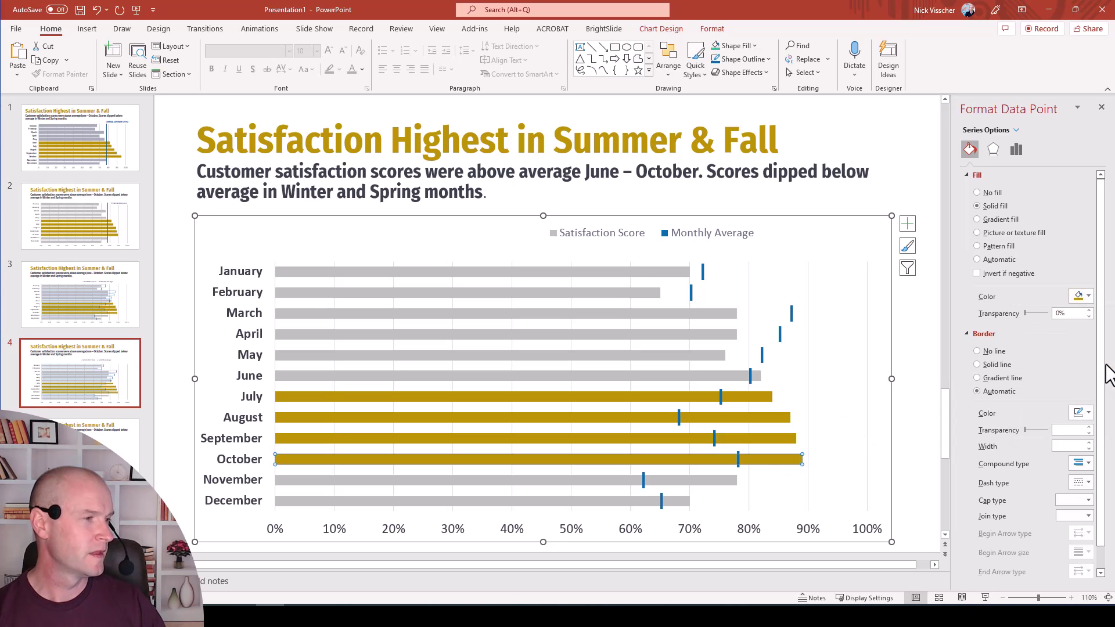
# Delete only the Satisfaction Score entry from the chart legend
pyautogui.click(572, 233)
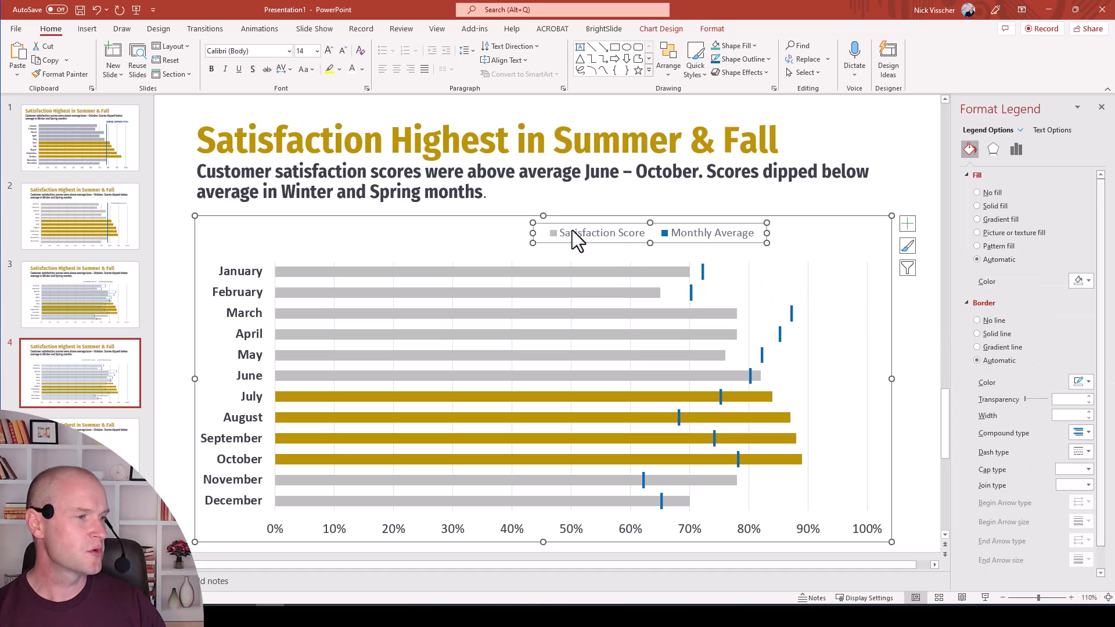
pyautogui.click(572, 235)
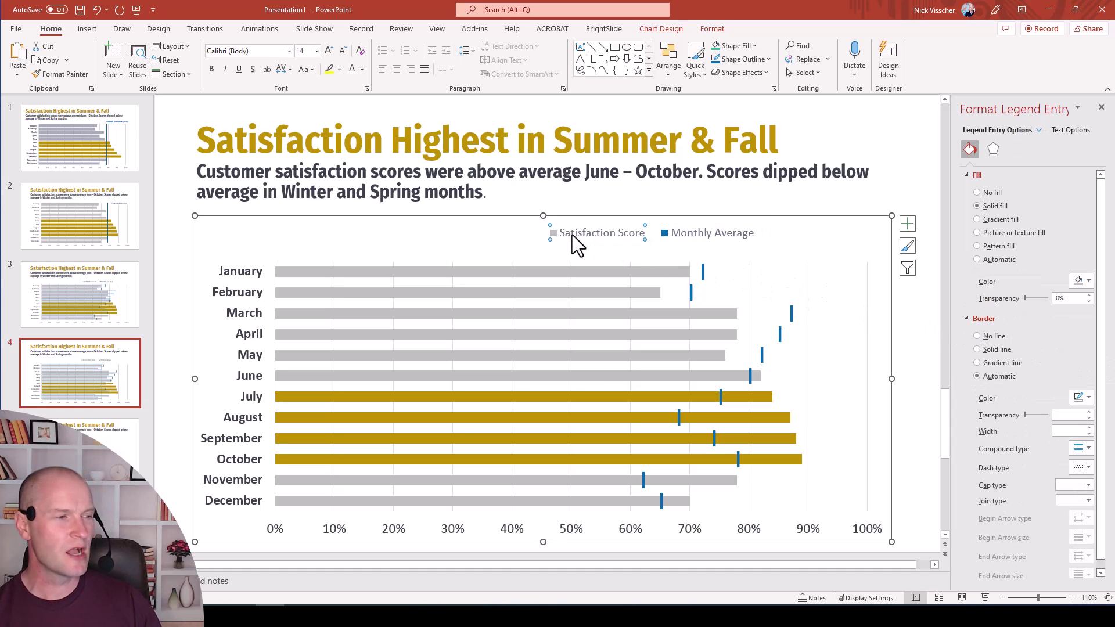
pyautogui.press('Delete')
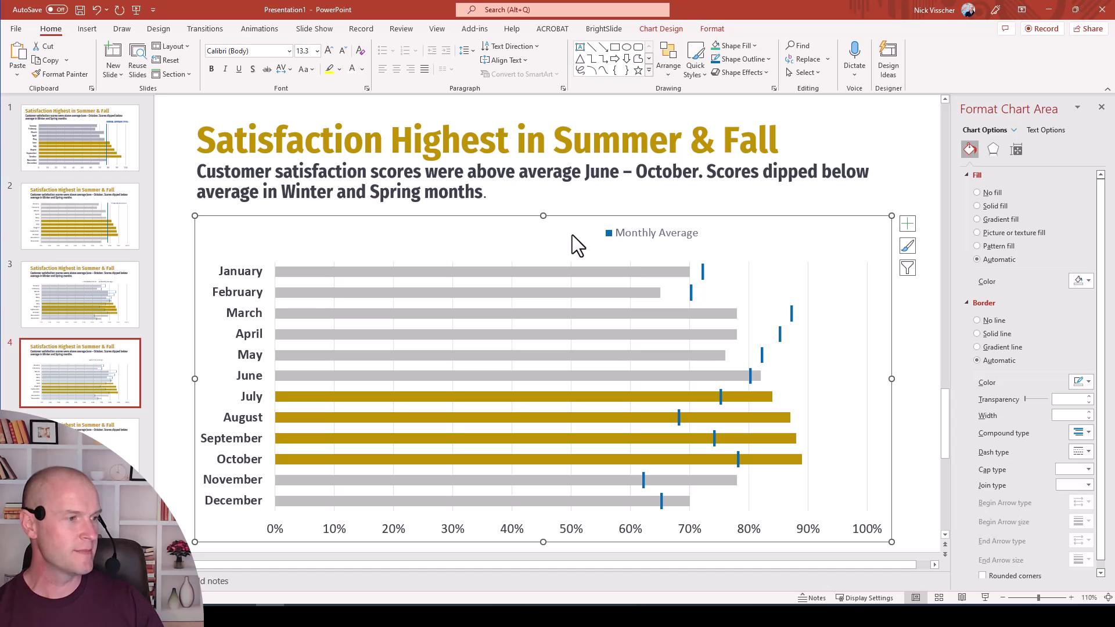
# Make the Monthly Average legend text blue and bold, and move the legend closer to the target marker of the January bar
pyautogui.click(649, 229)
pyautogui.click(362, 69)
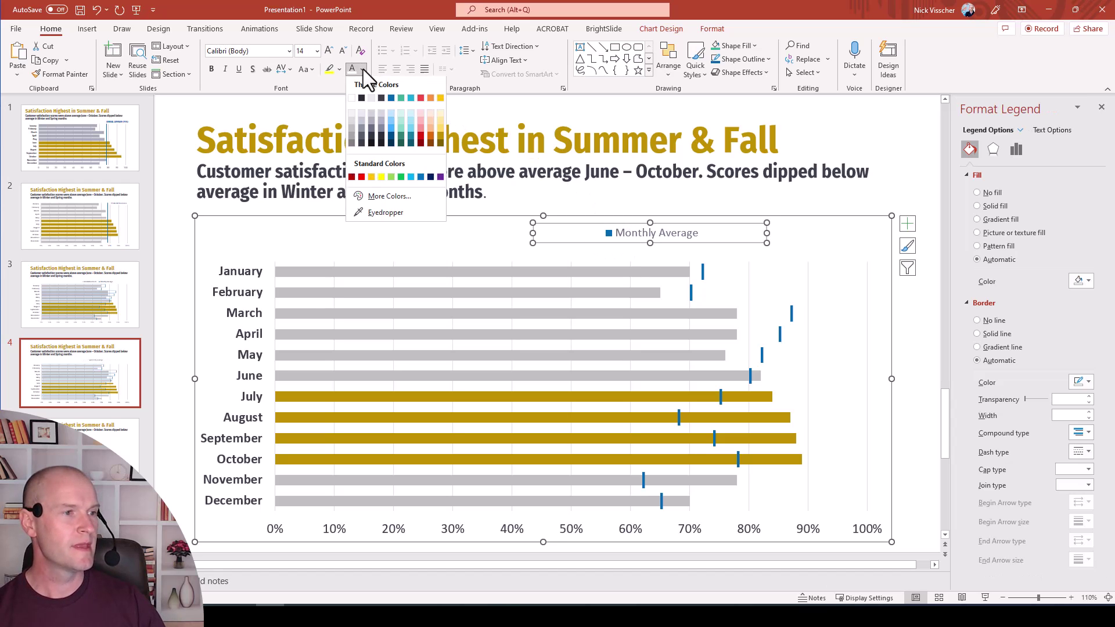
pyautogui.click(392, 98)
pyautogui.click(211, 69)
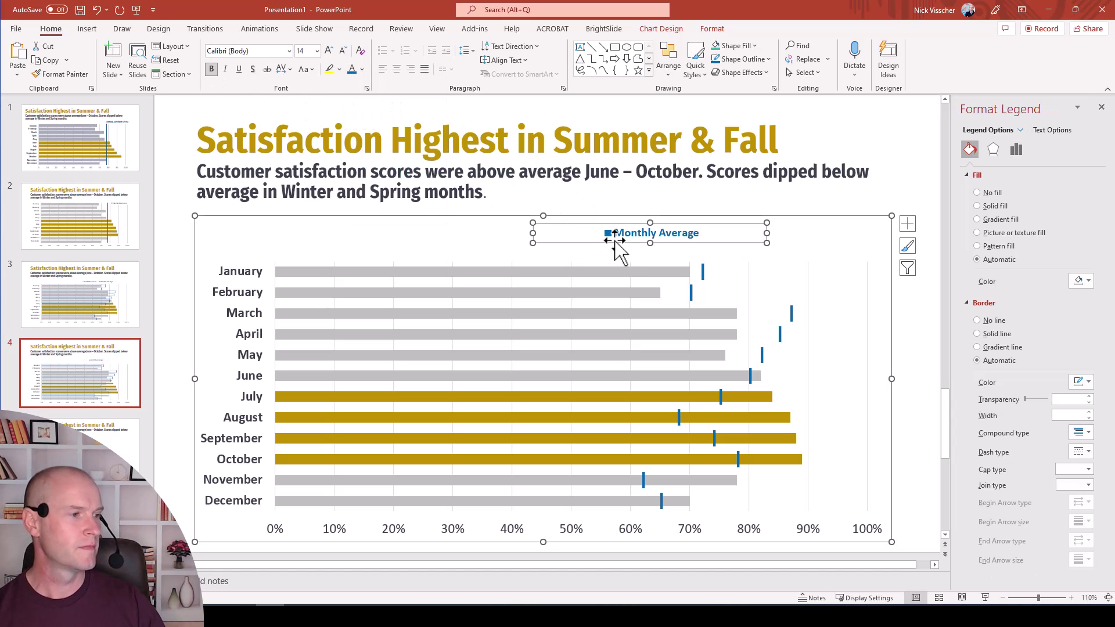
pyautogui.moveTo(654, 245); pyautogui.dragTo(675, 254)
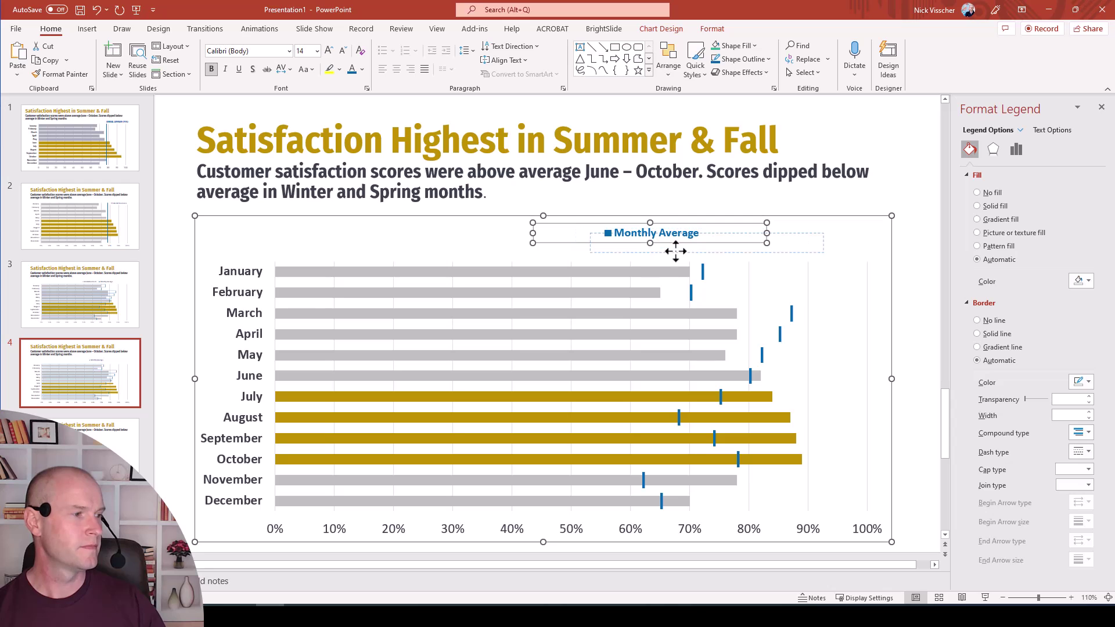
pyautogui.click(906, 335)
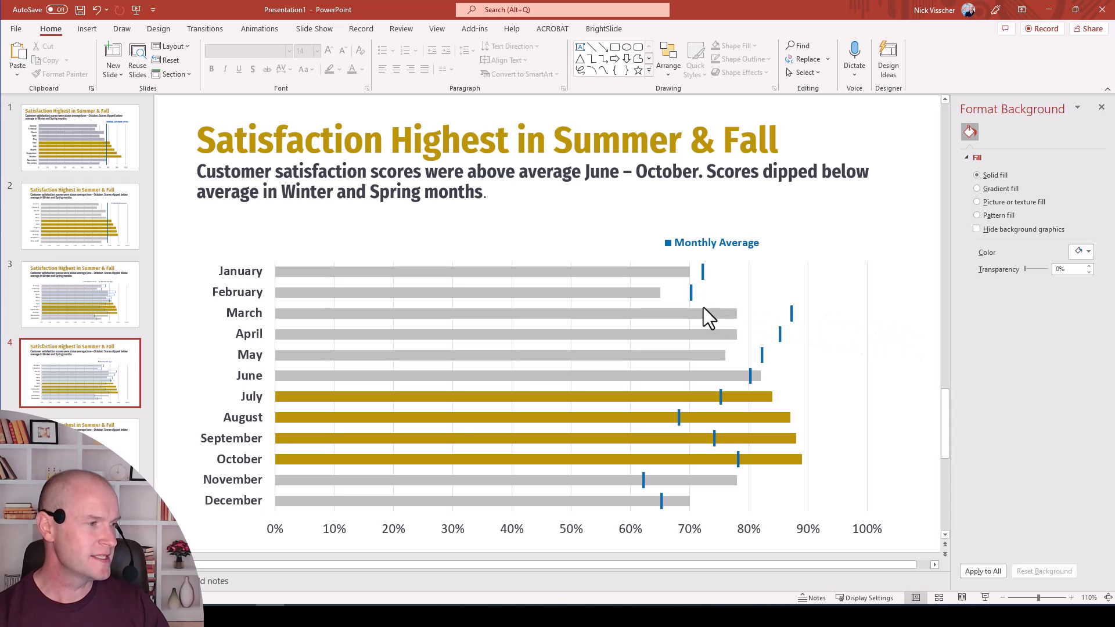
# For the Monthly Average series, complete the formula =Table1[@[Monthly Average]]-.0025 in E2 and fill it down to E13 in the chart's data sheet
pyautogui.moveTo(703, 308)
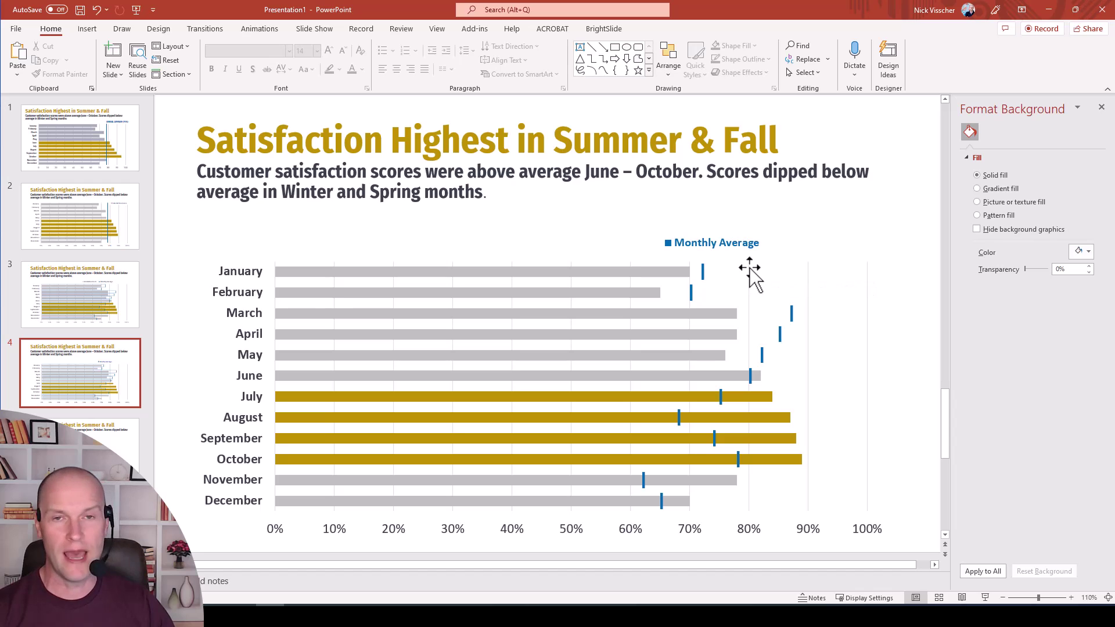
pyautogui.click(631, 271)
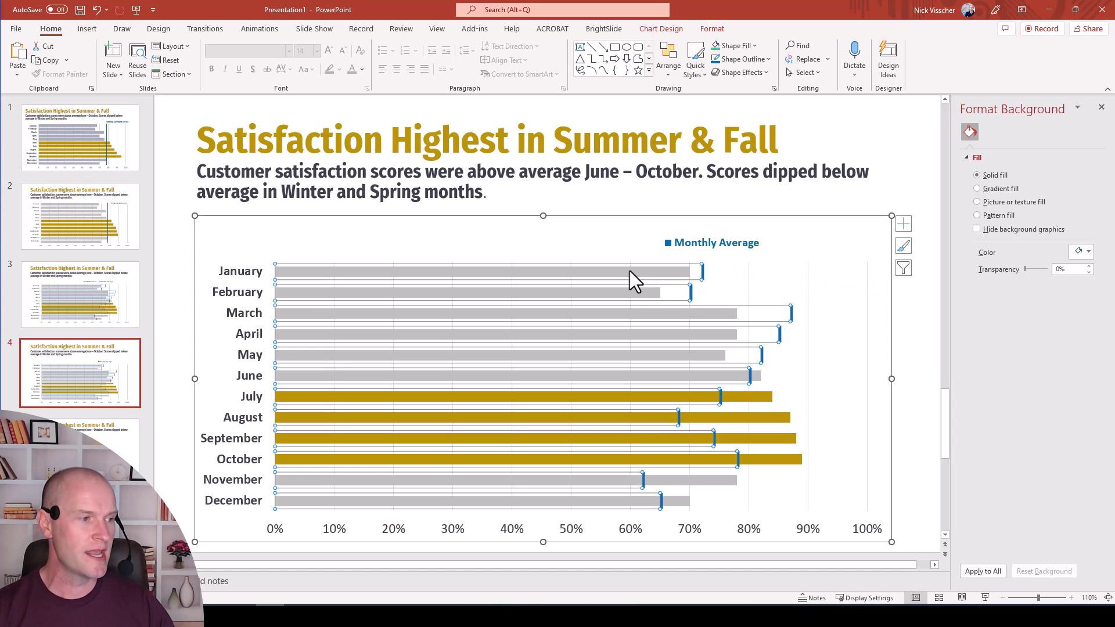
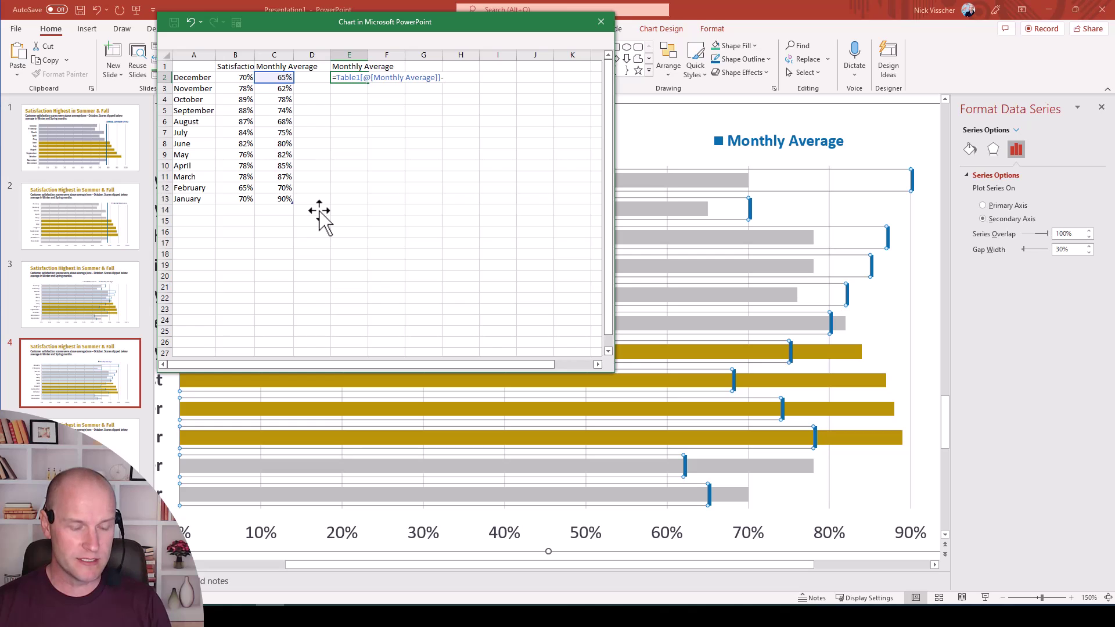
pyautogui.write('00')
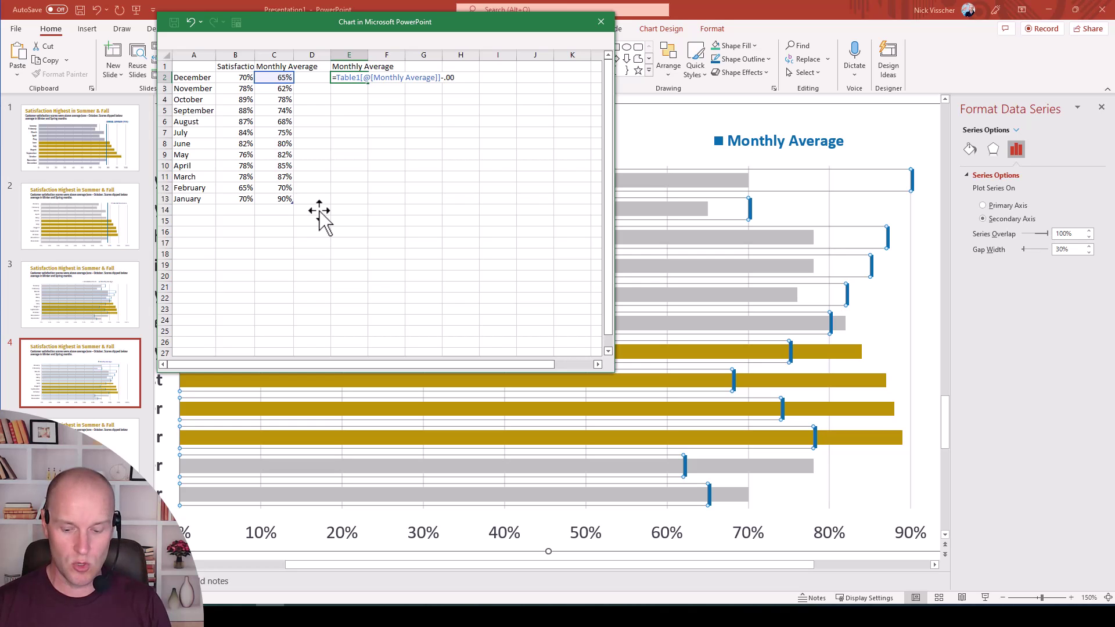
pyautogui.write('25')
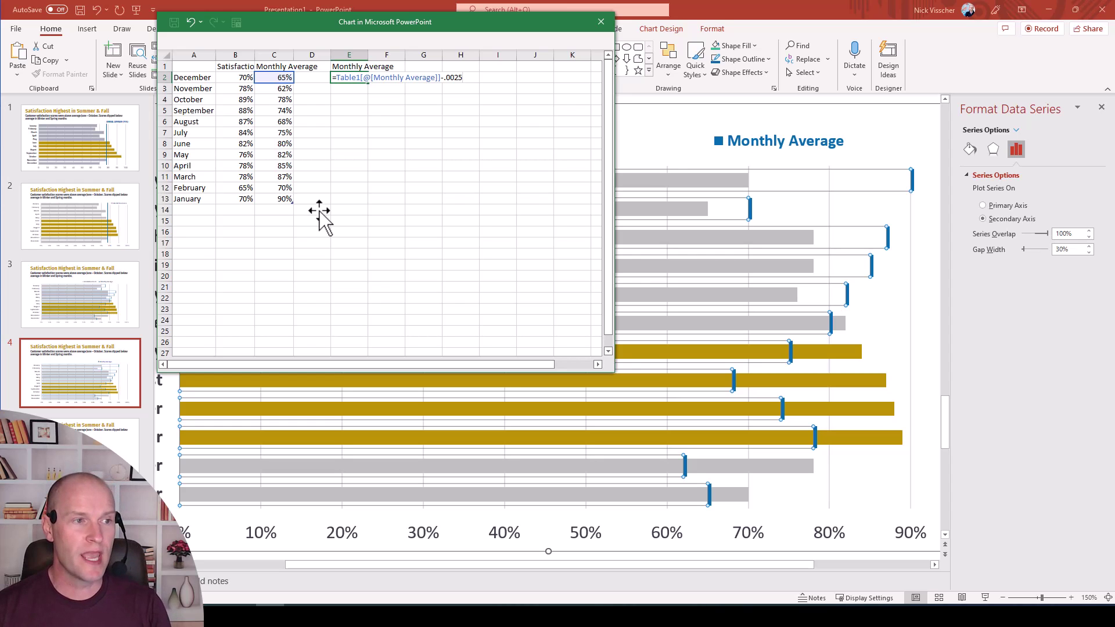
pyautogui.press('Return')
pyautogui.press('Up')
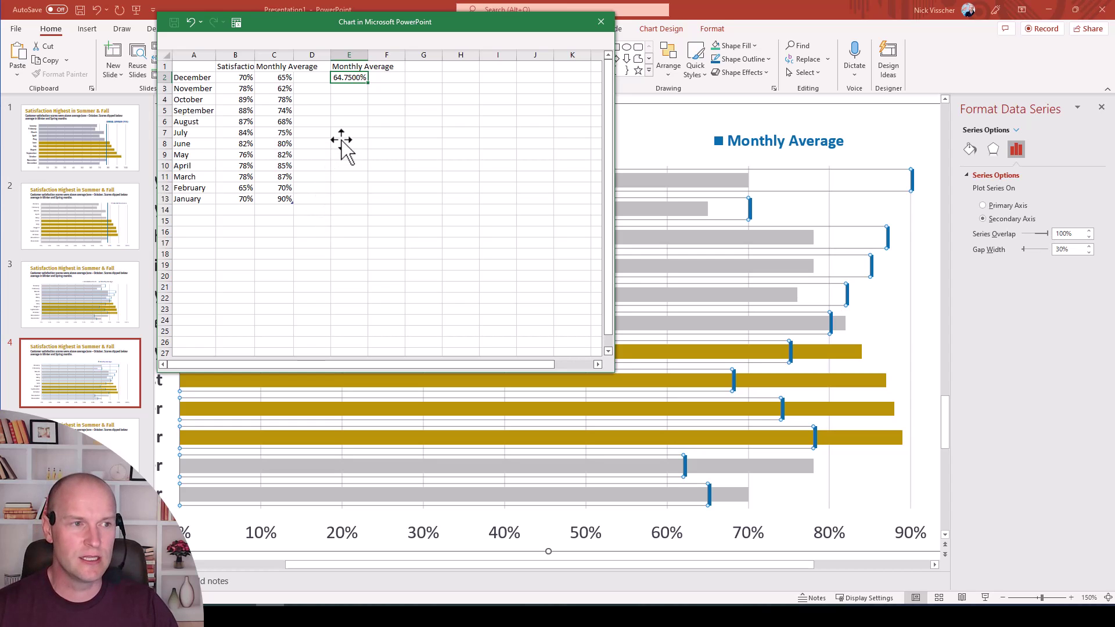
pyautogui.moveTo(368, 82); pyautogui.dragTo(370, 200)
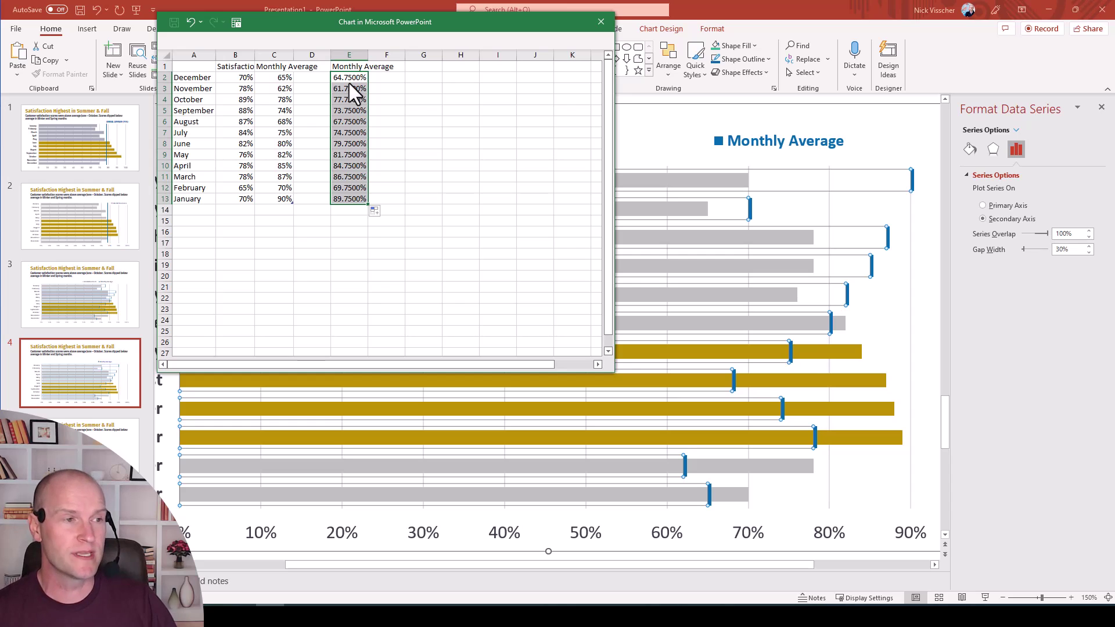
pyautogui.click(593, 26)
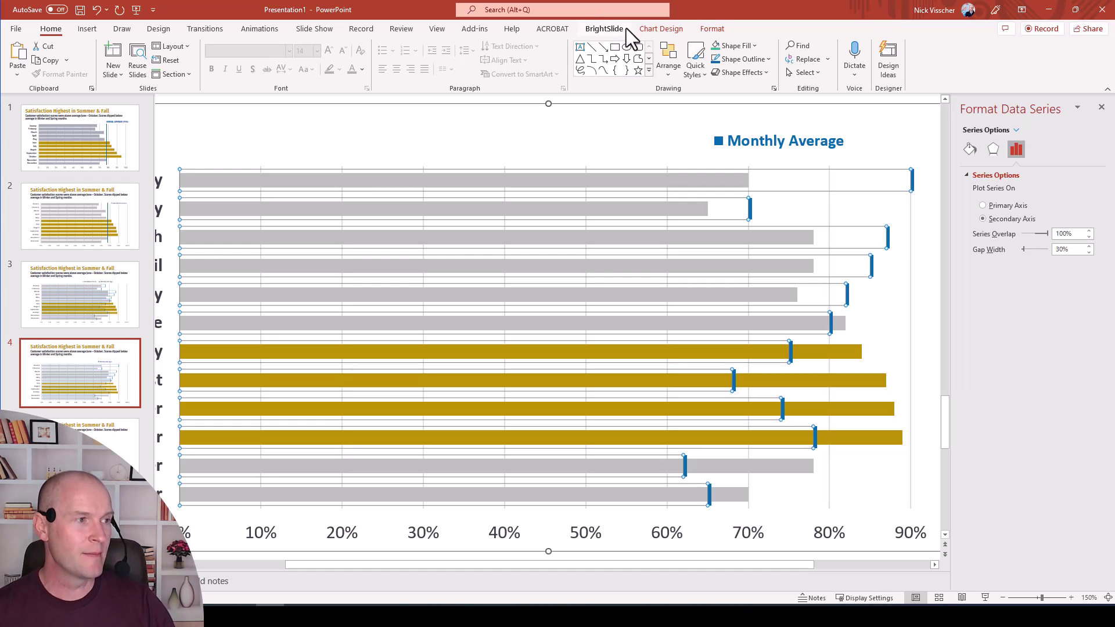
# Edit the Monthly Average series in the chart's data source so its values refer to Sheet1!$E$2:$E$13
pyautogui.click(673, 32)
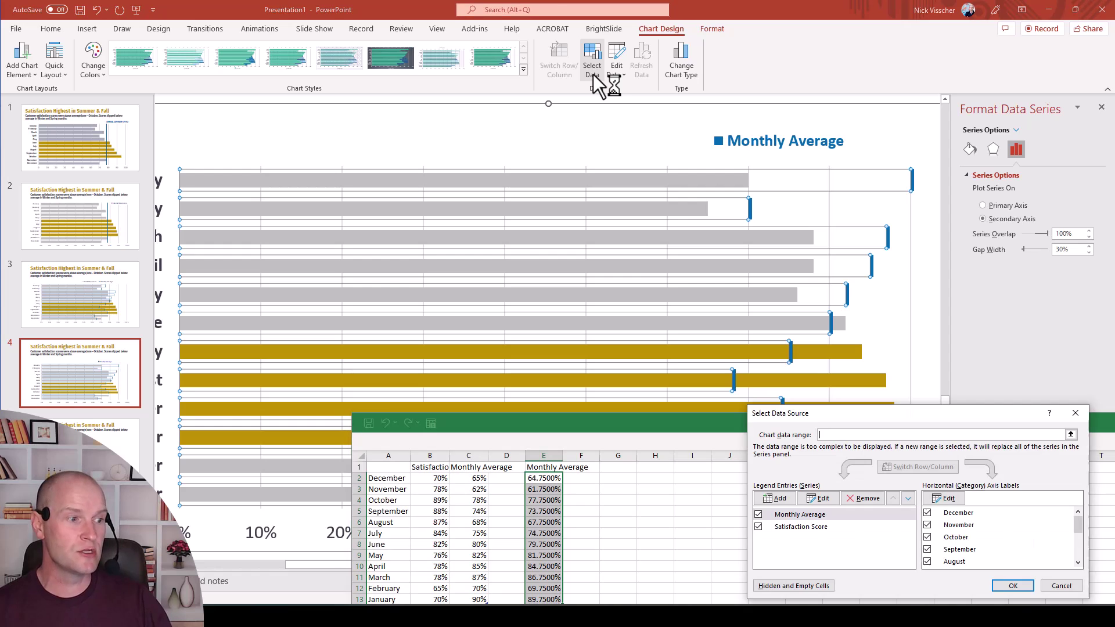
pyautogui.moveTo(820, 416); pyautogui.dragTo(248, 113)
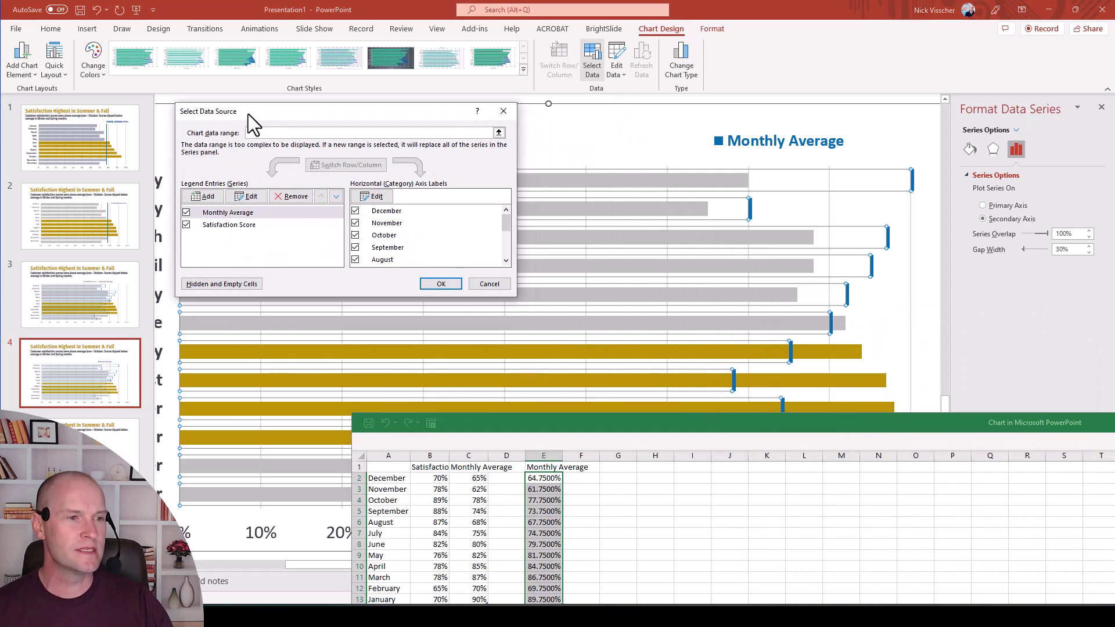
pyautogui.click(206, 213)
pyautogui.click(243, 197)
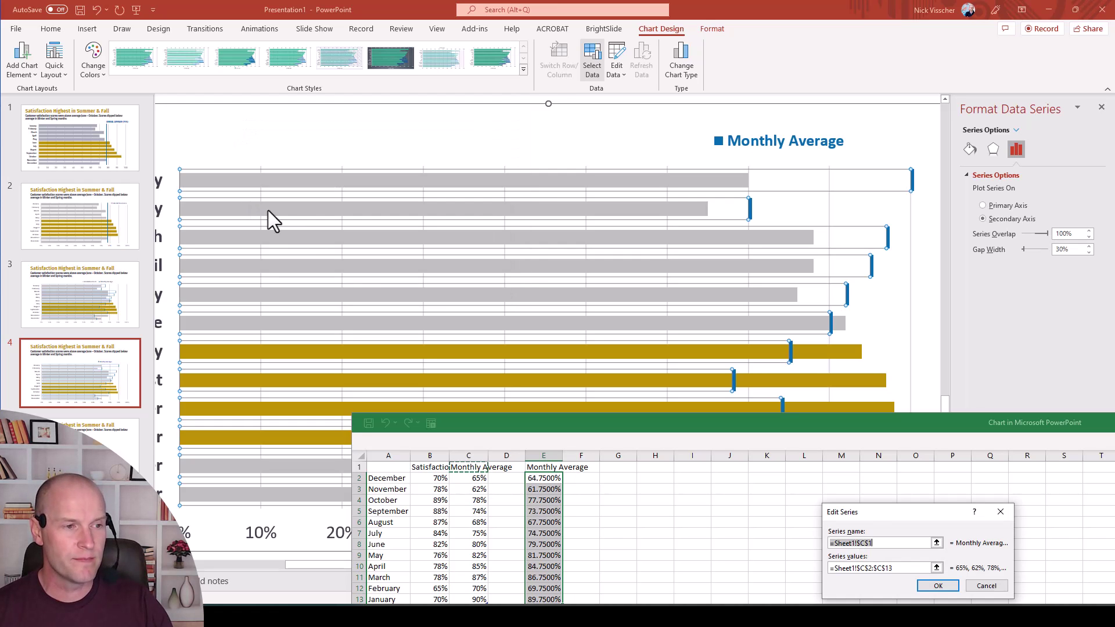
pyautogui.moveTo(869, 510); pyautogui.dragTo(199, 114)
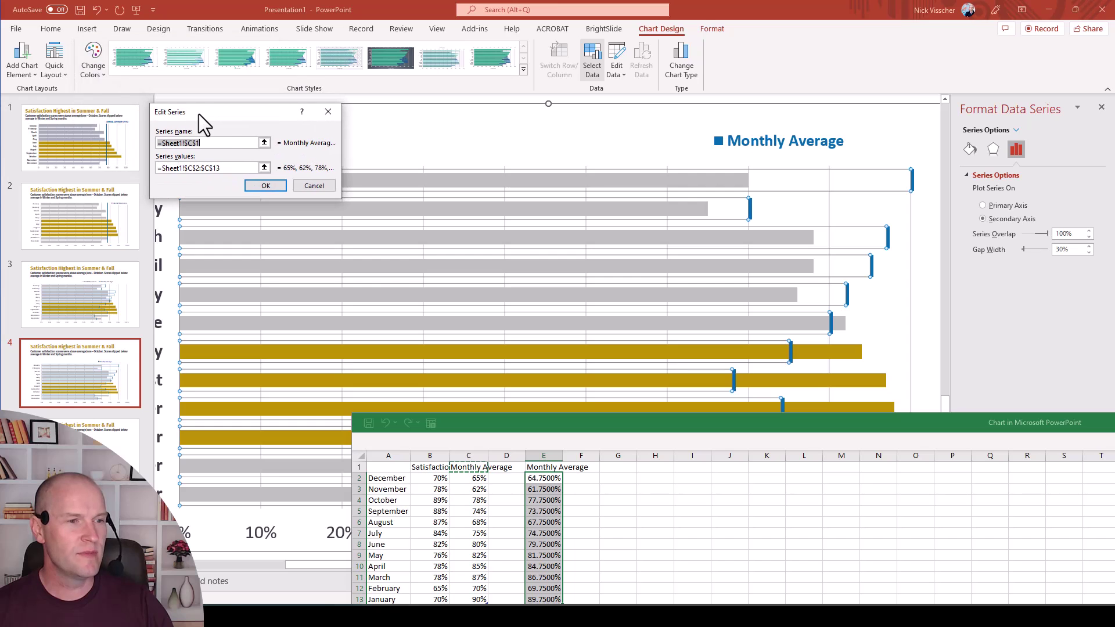
pyautogui.click(264, 168)
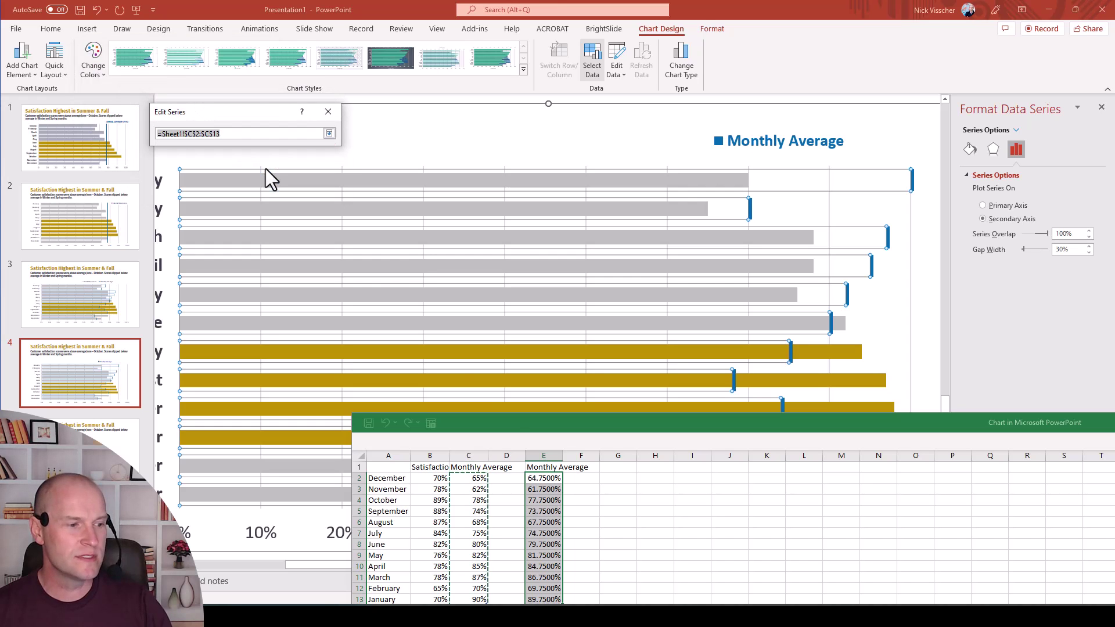
pyautogui.moveTo(507, 422); pyautogui.dragTo(335, 228)
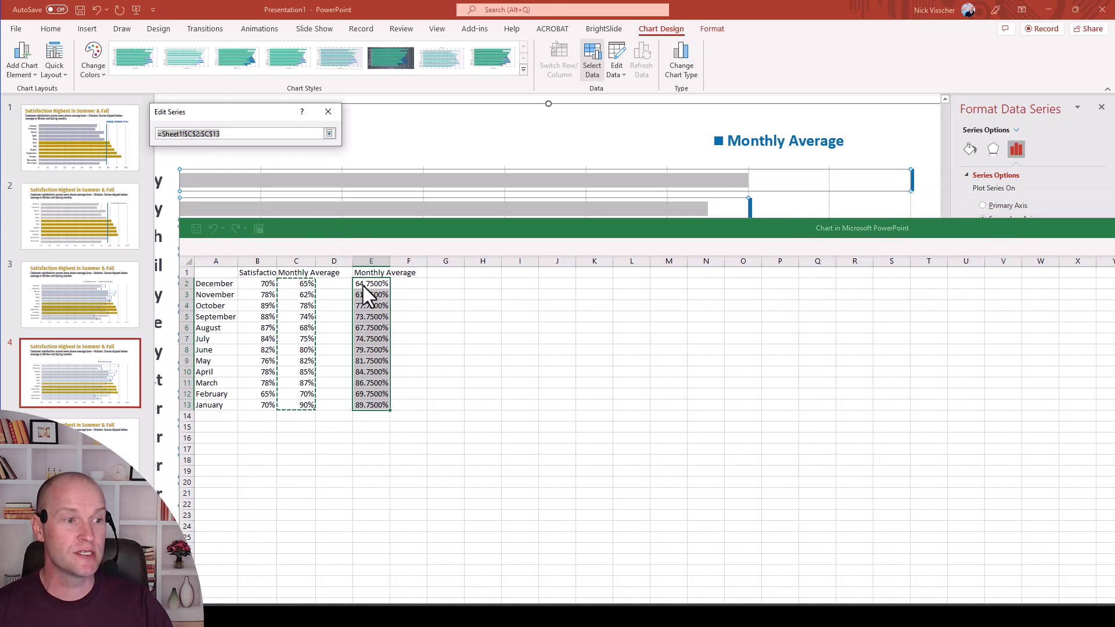
pyautogui.moveTo(363, 285); pyautogui.dragTo(361, 402)
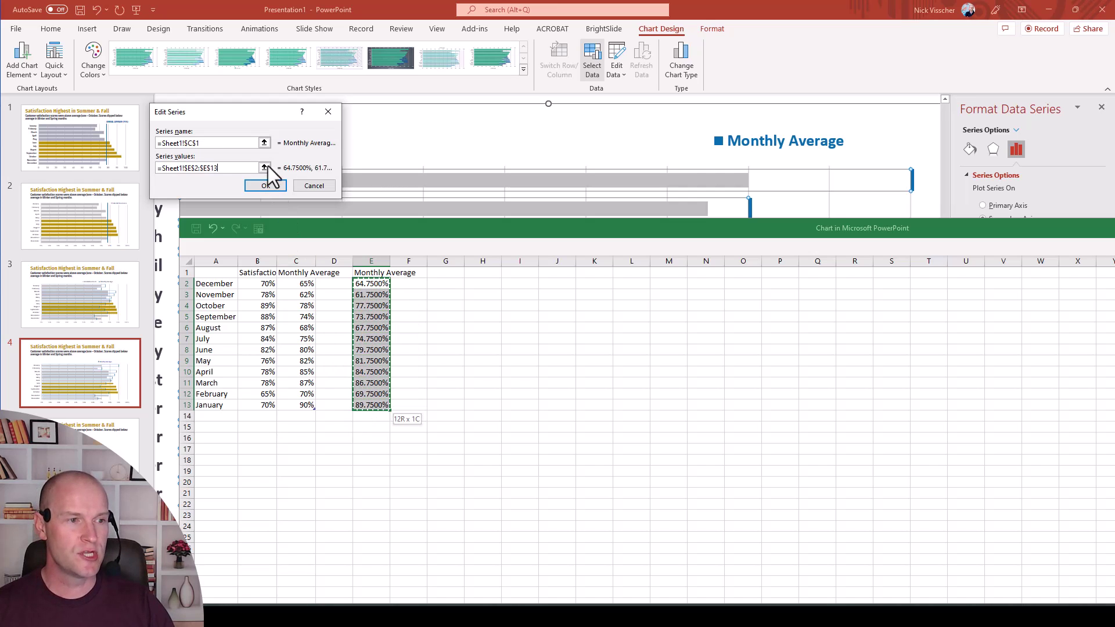
# Set the Monthly Average series name to Sheet1!$E$1, apply the data source changes and close the data sheet
pyautogui.click(264, 142)
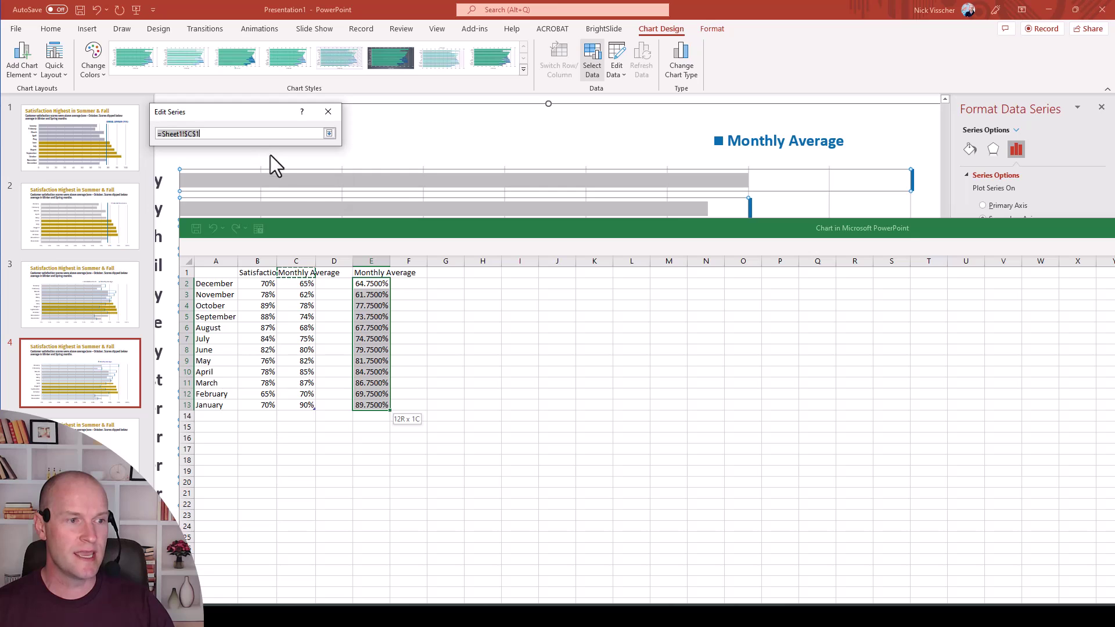
pyautogui.click(371, 273)
pyautogui.press('Return')
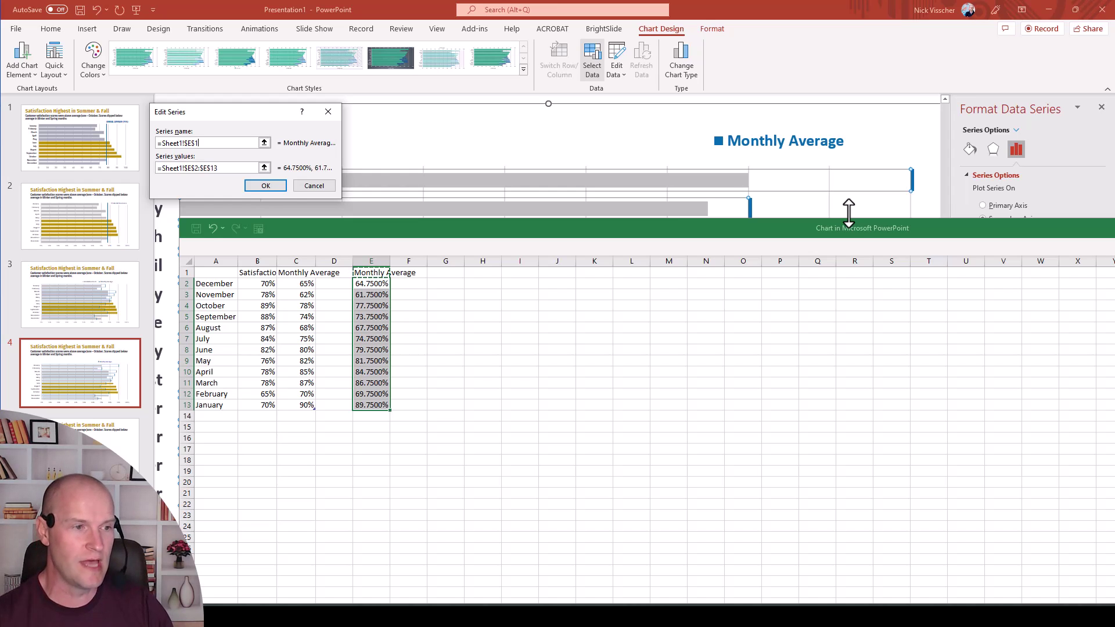
pyautogui.click(283, 185)
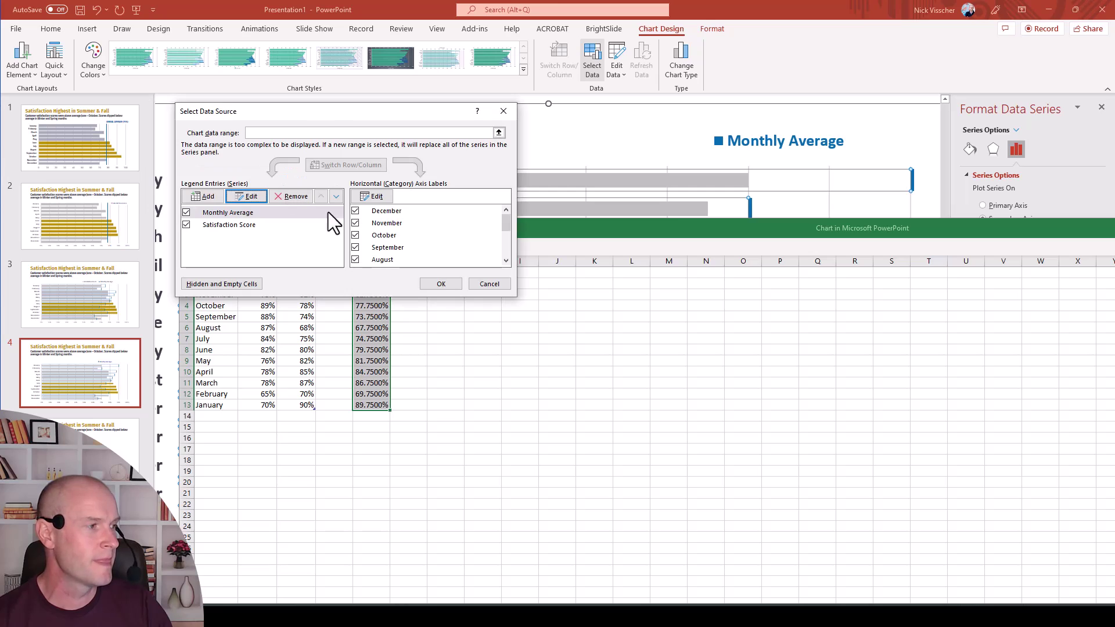
pyautogui.click(441, 283)
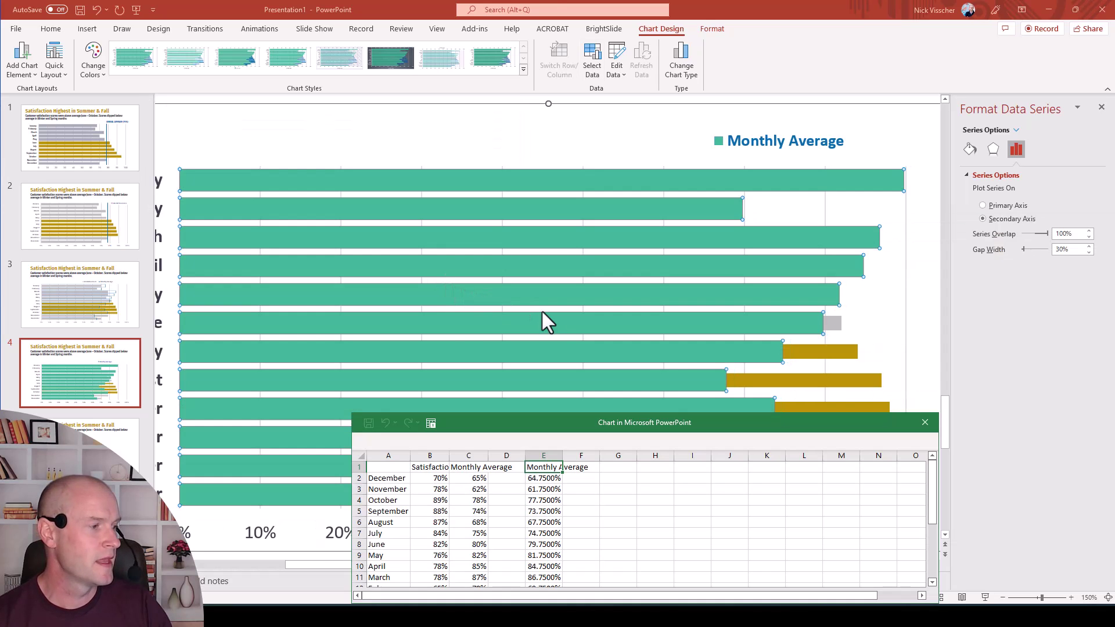
pyautogui.click(929, 423)
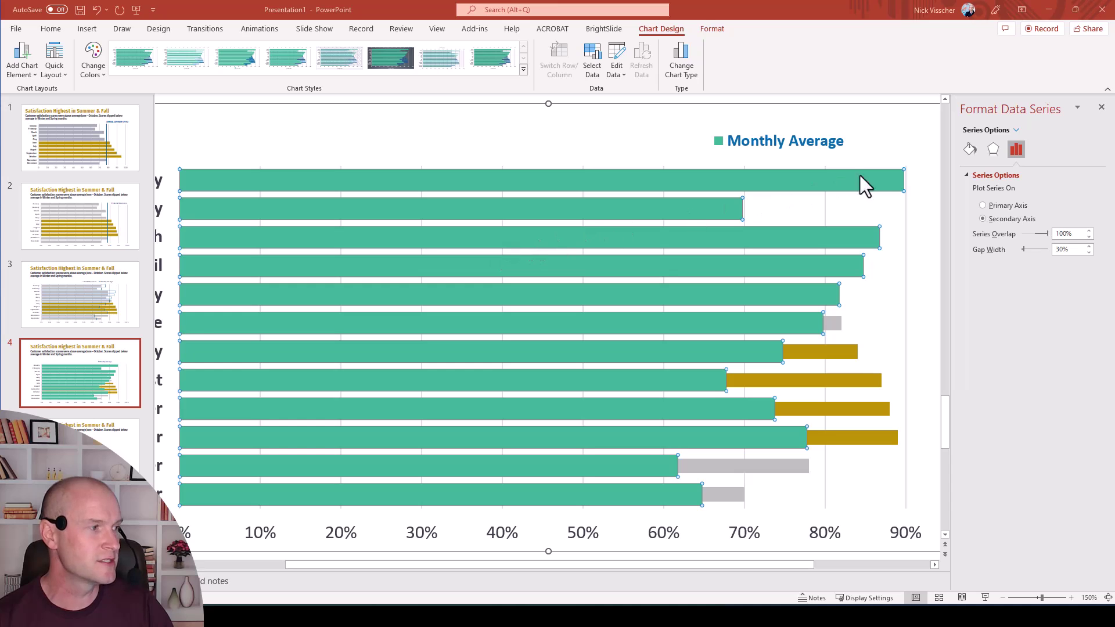
# Remove the fill from the Monthly Average series and apply the first outer shadow preset to its bars
pyautogui.click(968, 151)
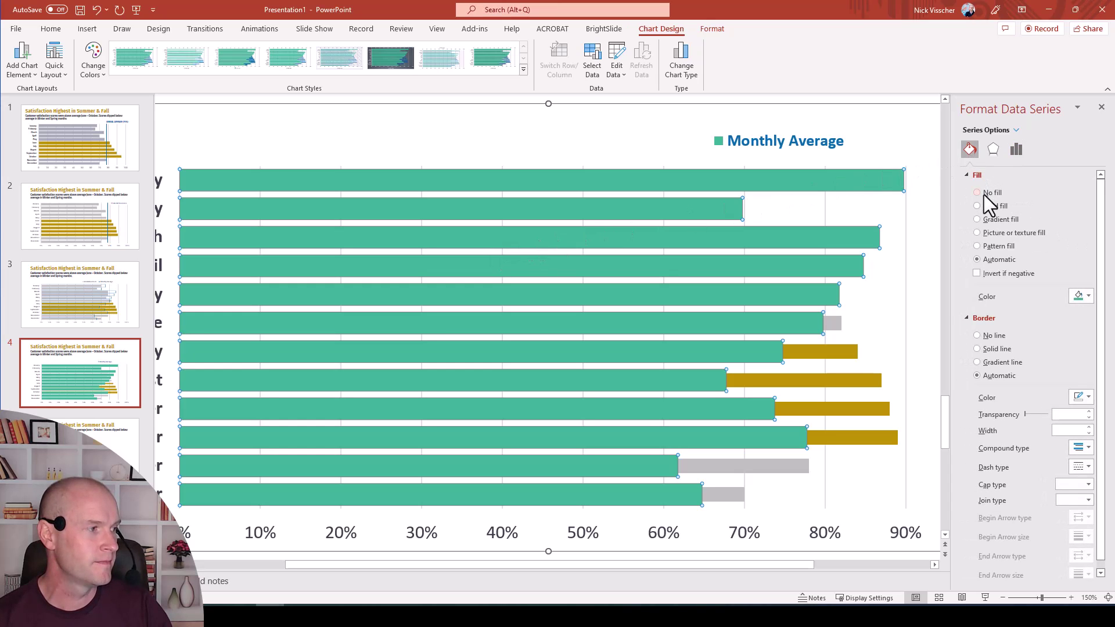
pyautogui.click(985, 195)
pyautogui.click(993, 150)
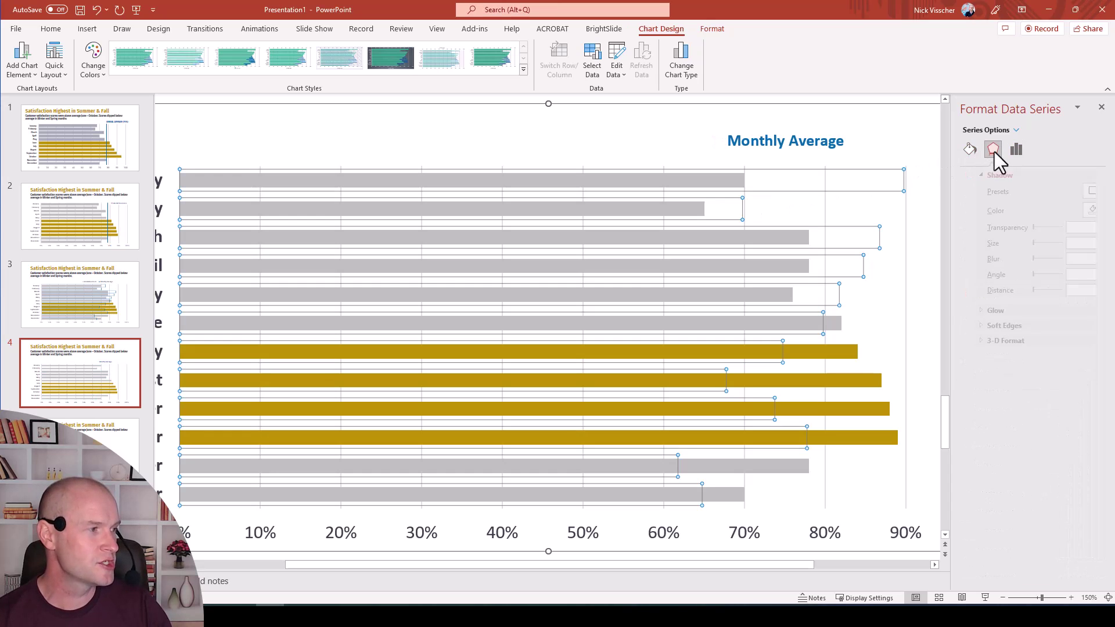
pyautogui.click(1079, 191)
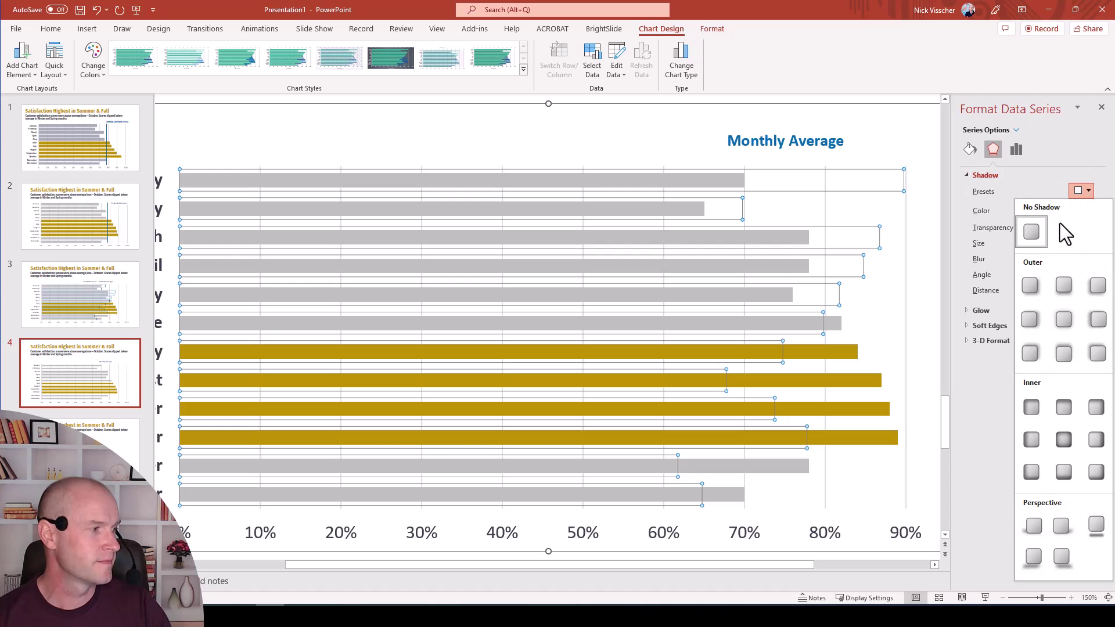
pyautogui.click(1035, 284)
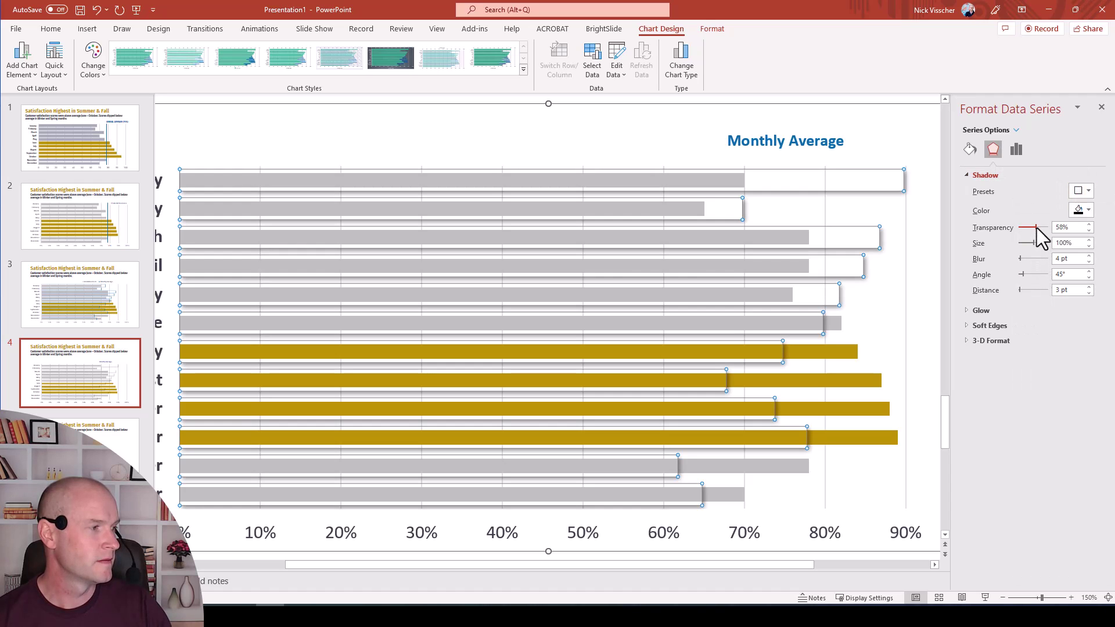
# Set the Monthly Average series shadow to 0% transparency, 0 pt blur, a 0° angle and the blue theme color
pyautogui.moveTo(1036, 227); pyautogui.dragTo(1012, 228)
pyautogui.click(1019, 258)
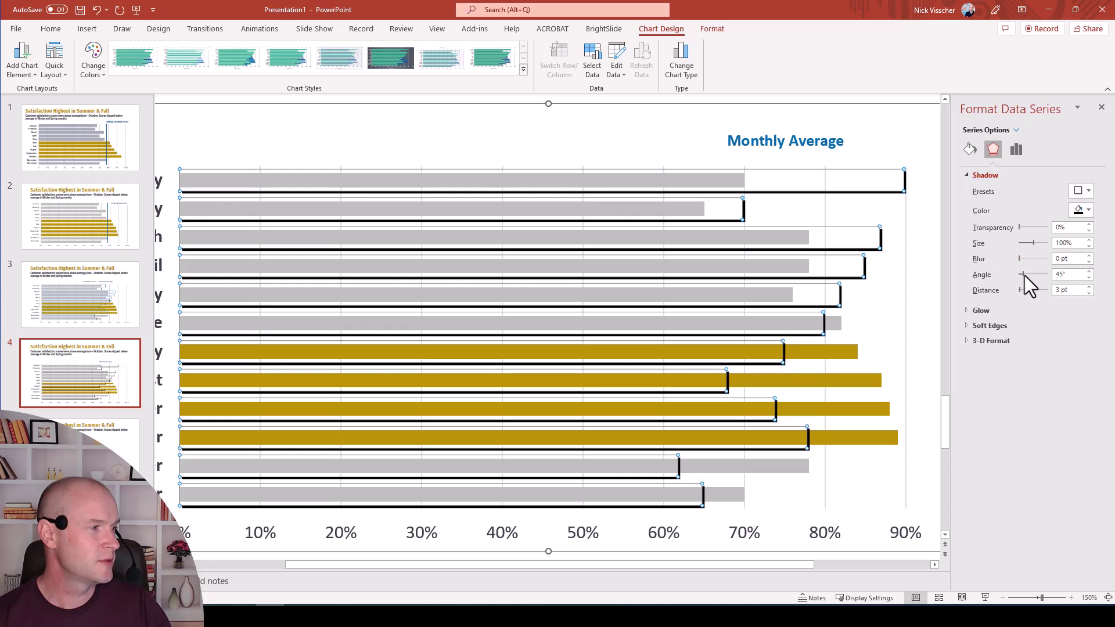
pyautogui.moveTo(1024, 275); pyautogui.dragTo(1017, 280)
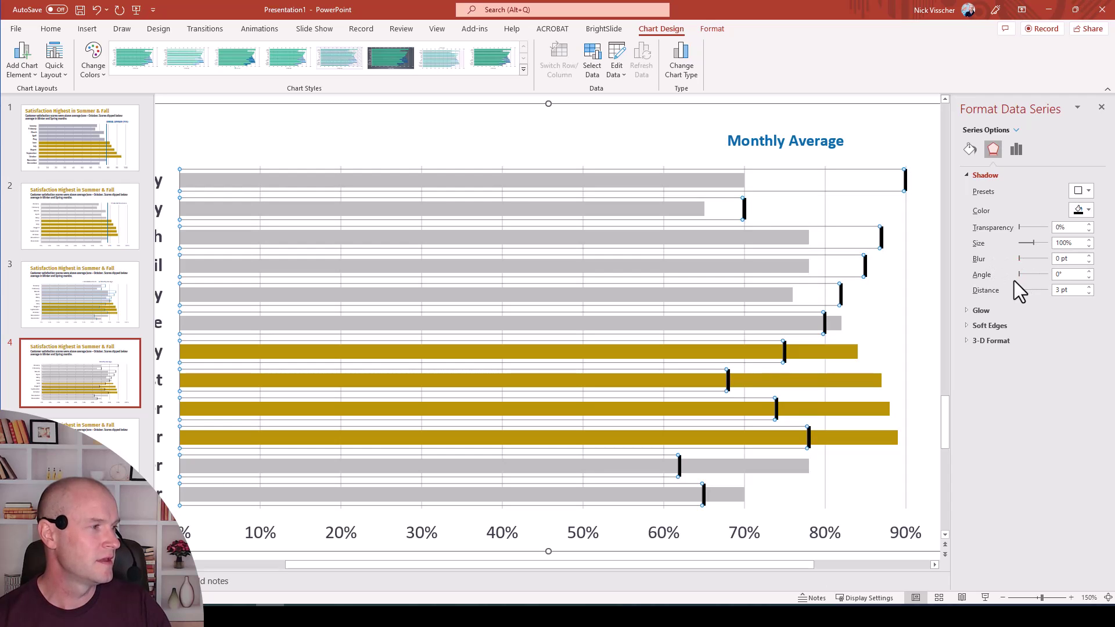
pyautogui.click(1084, 211)
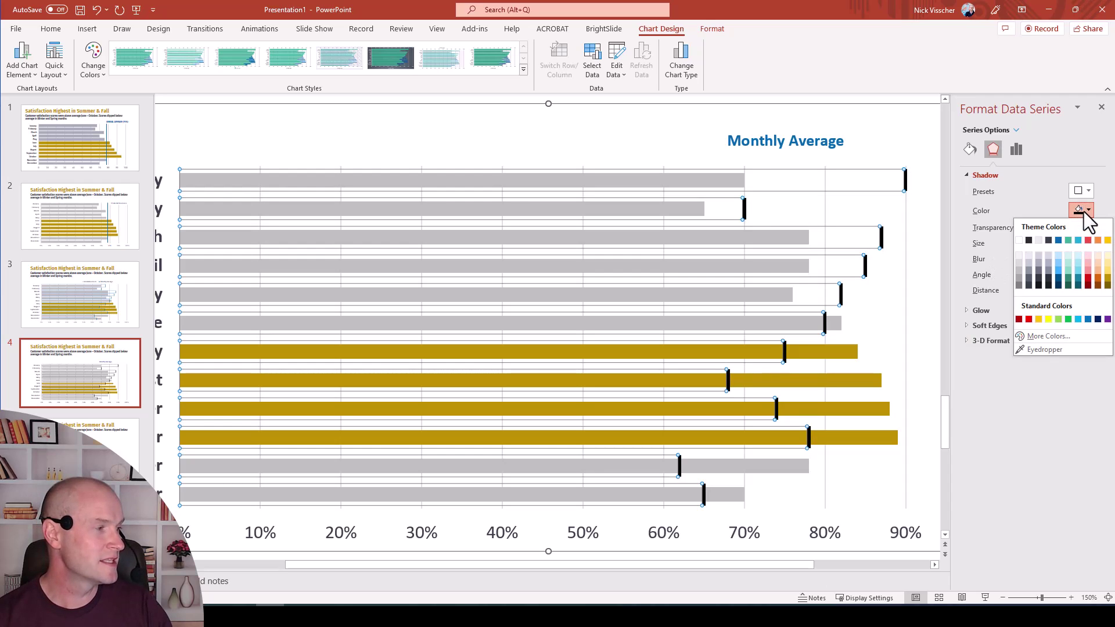
pyautogui.click(1059, 240)
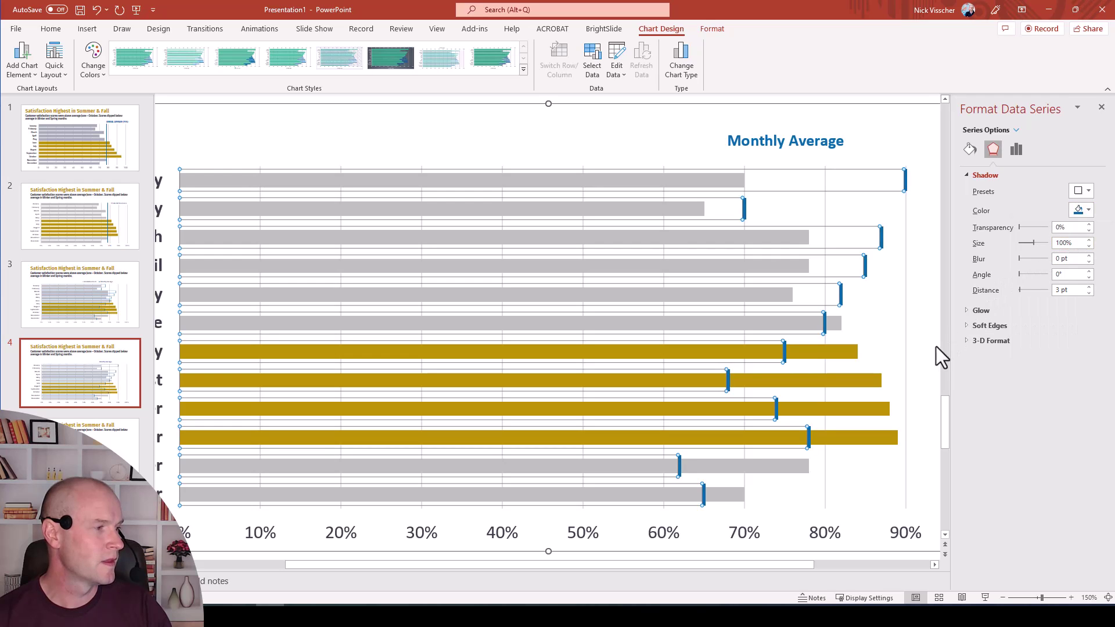
pyautogui.click(917, 361)
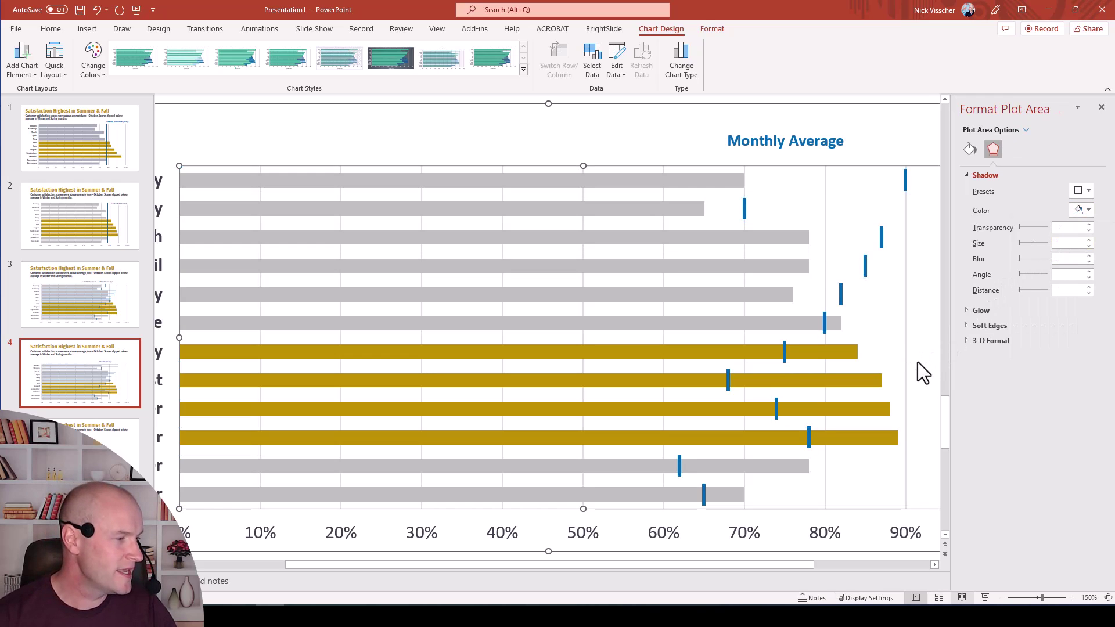
# Examine up close how the blue target markers line up with the gridlines and bar ends
pyautogui.click(934, 564)
pyautogui.click(934, 564)
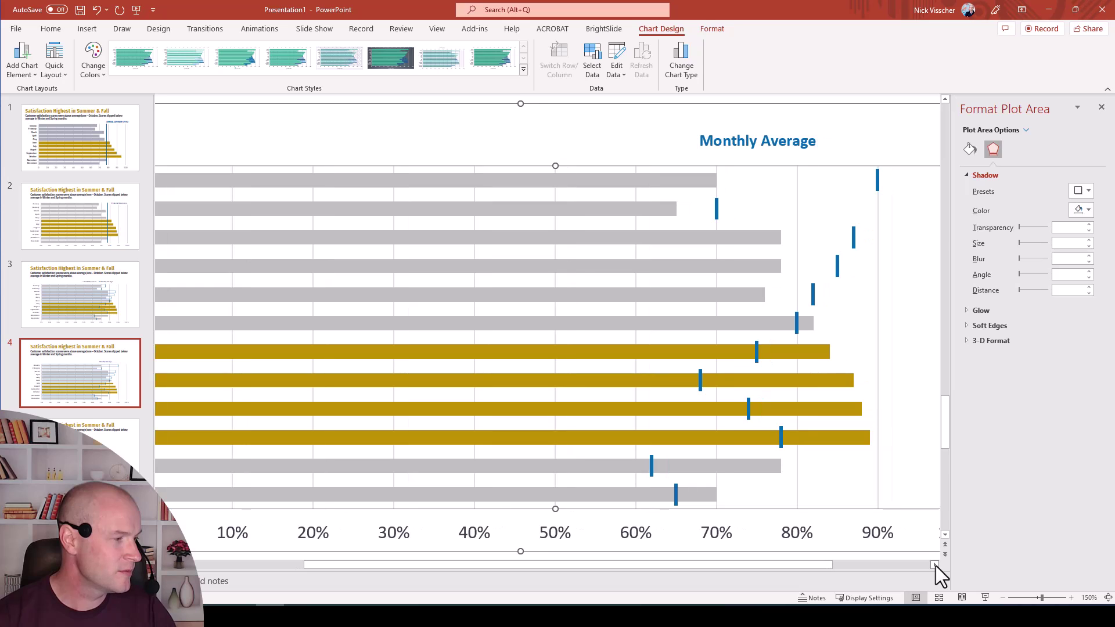
pyautogui.click(1071, 598)
pyautogui.click(1070, 598)
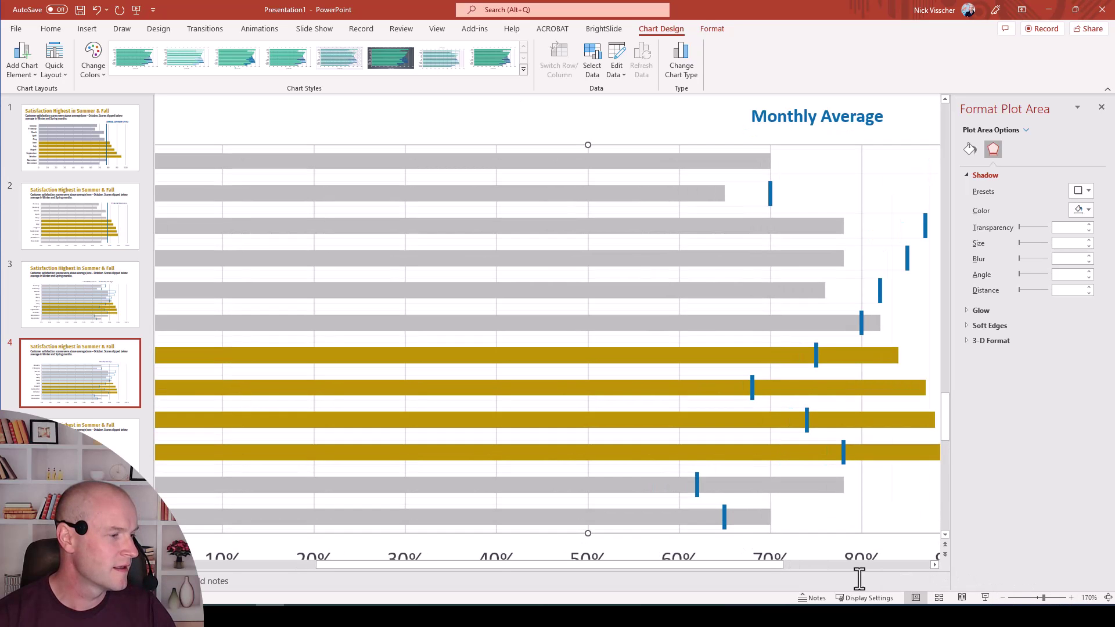
pyautogui.moveTo(754, 567); pyautogui.dragTo(918, 563)
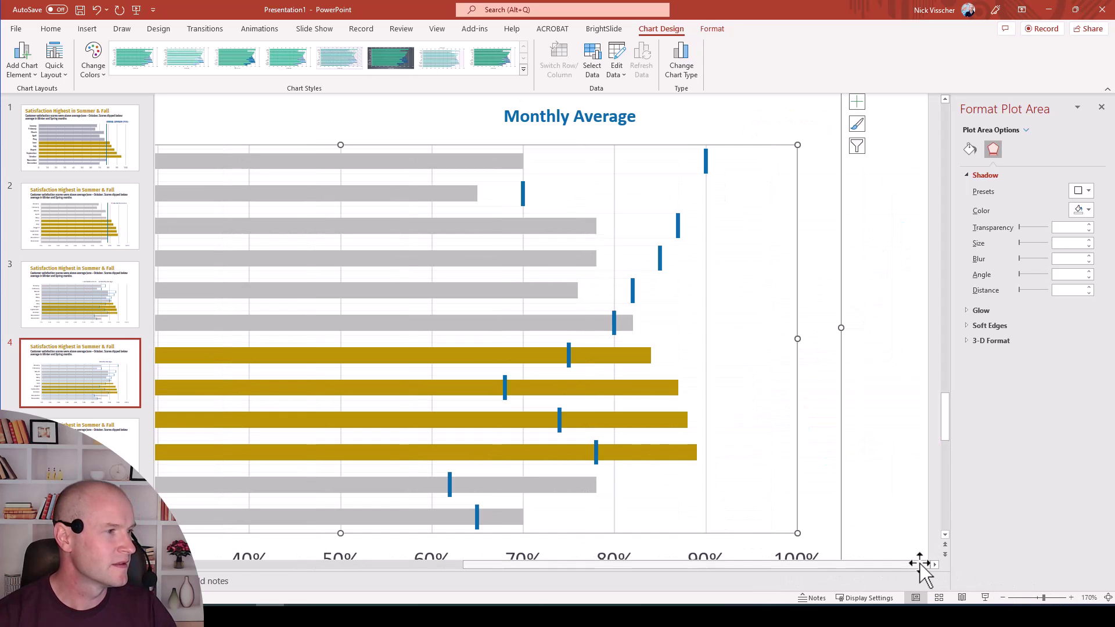
pyautogui.click(1070, 597)
pyautogui.moveTo(736, 562); pyautogui.dragTo(936, 571)
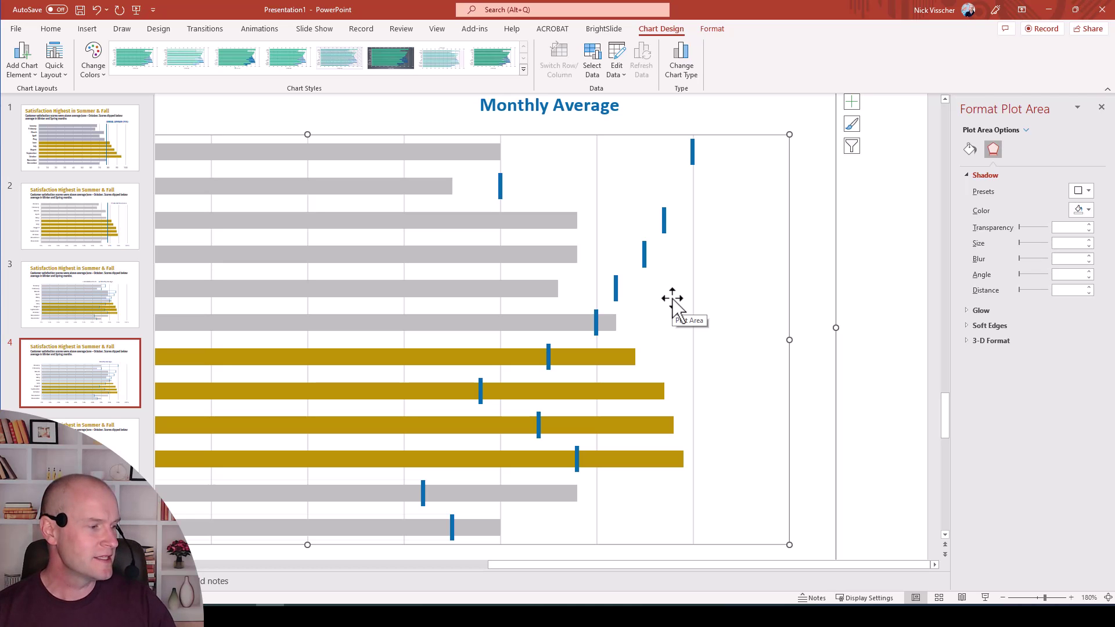
pyautogui.click(1002, 597)
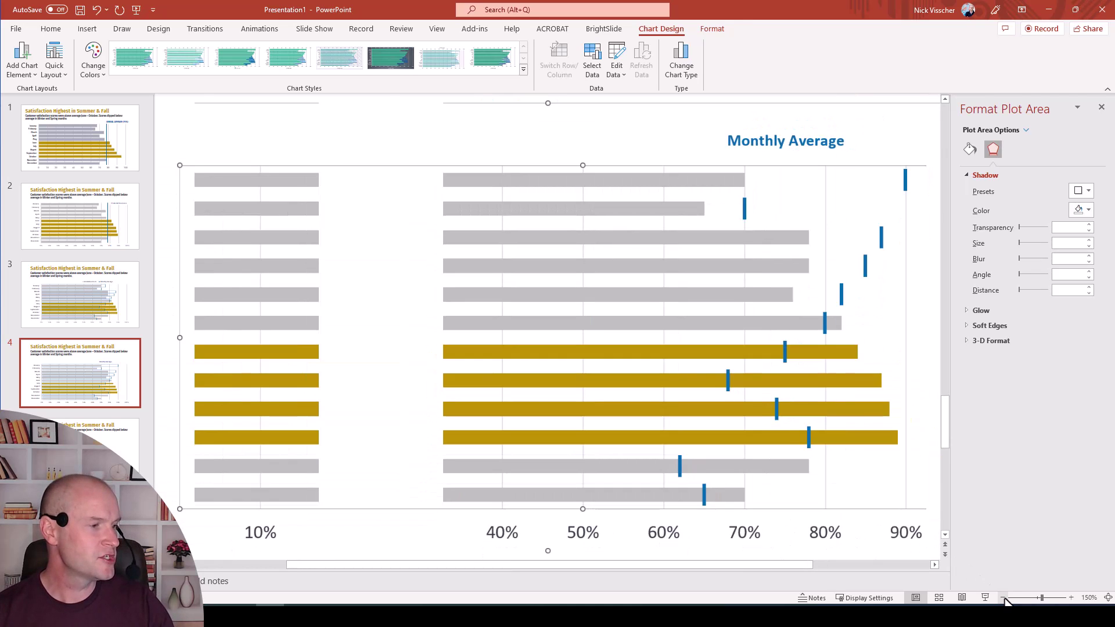
pyautogui.click(1003, 597)
pyautogui.click(1004, 598)
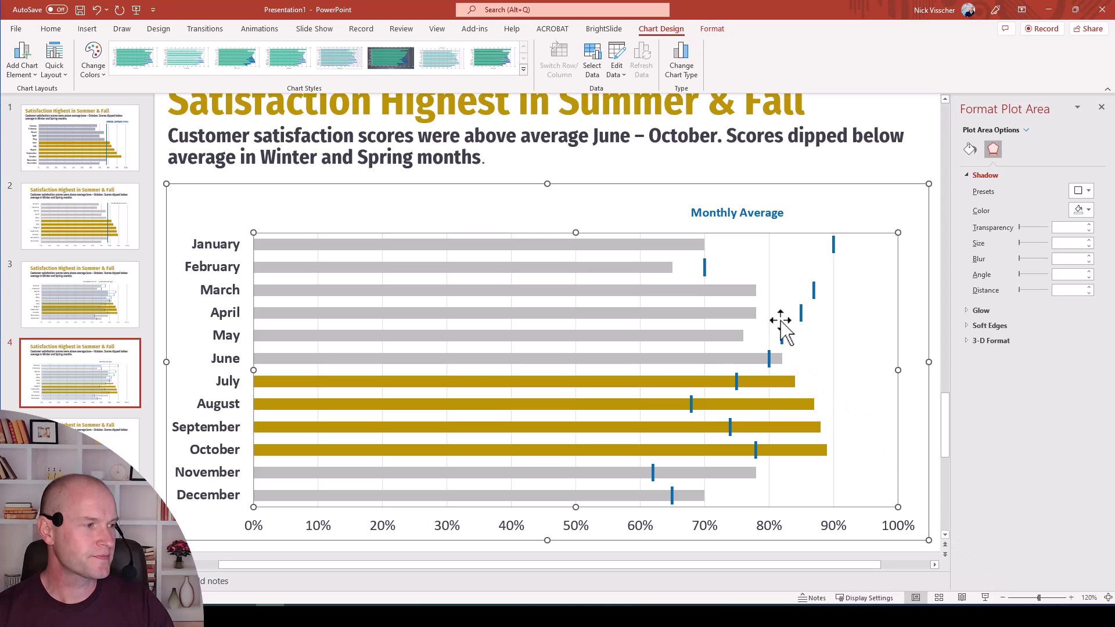
# Move the Monthly Average legend so its text is centered above the January target marker, and deselect it
pyautogui.click(717, 218)
pyautogui.click(715, 214)
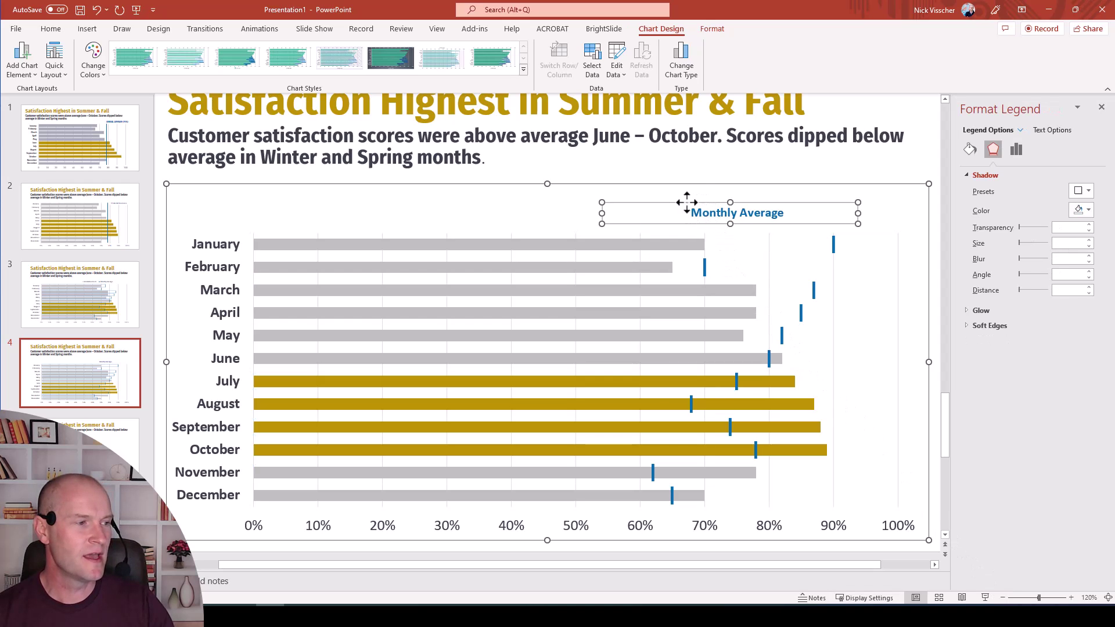
pyautogui.click(728, 205)
pyautogui.moveTo(728, 204); pyautogui.dragTo(777, 205)
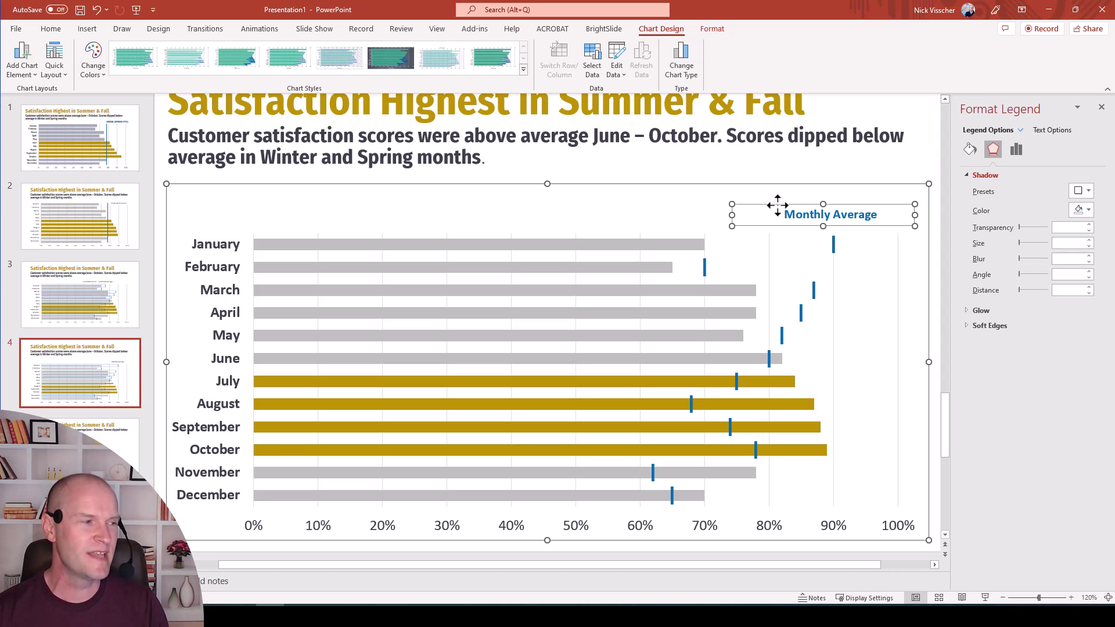
pyautogui.click(773, 204)
pyautogui.moveTo(767, 202); pyautogui.dragTo(767, 200)
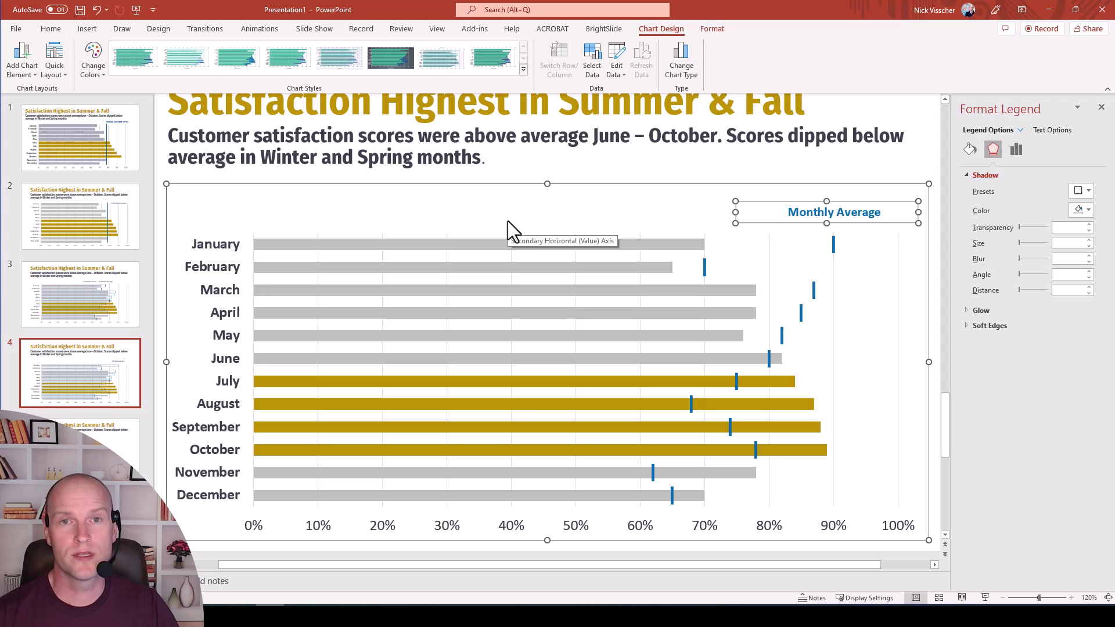
pyautogui.click(352, 197)
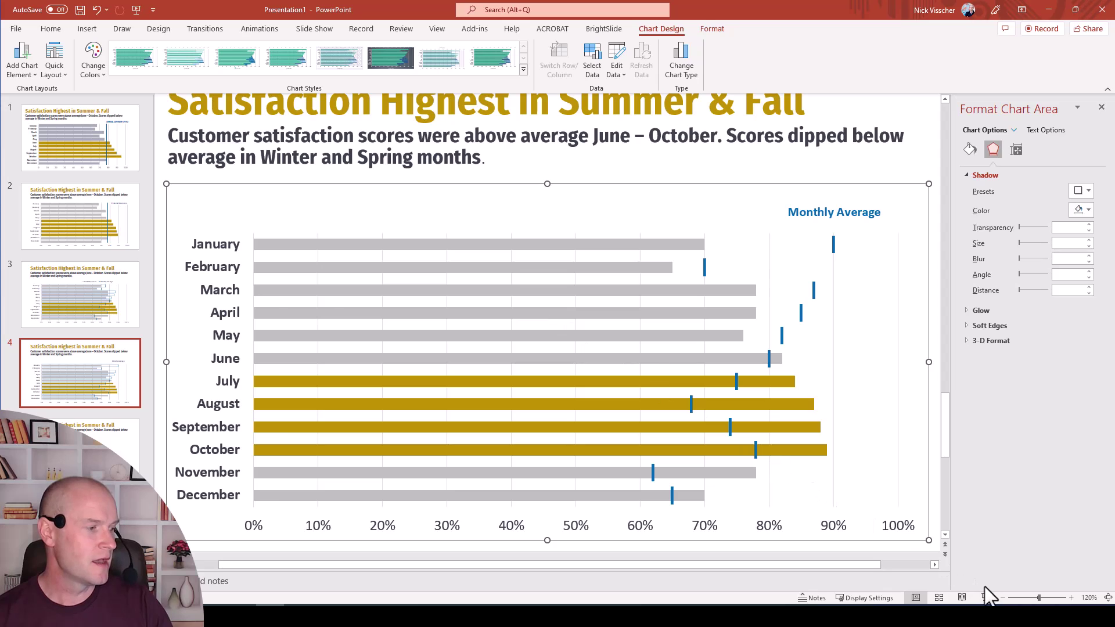
pyautogui.click(1003, 597)
pyautogui.click(1002, 598)
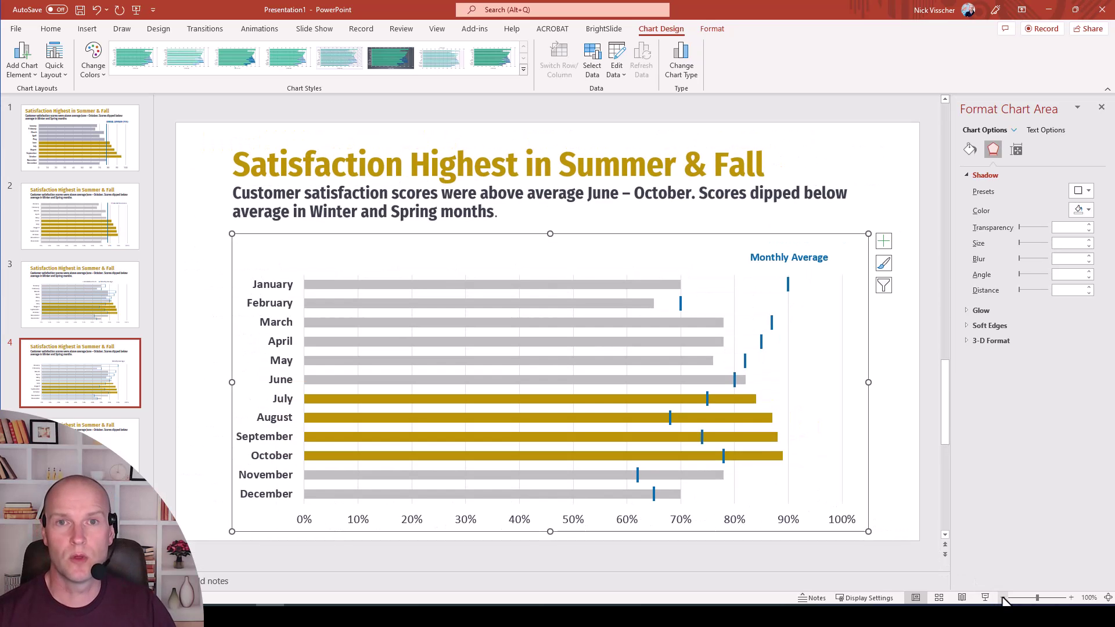